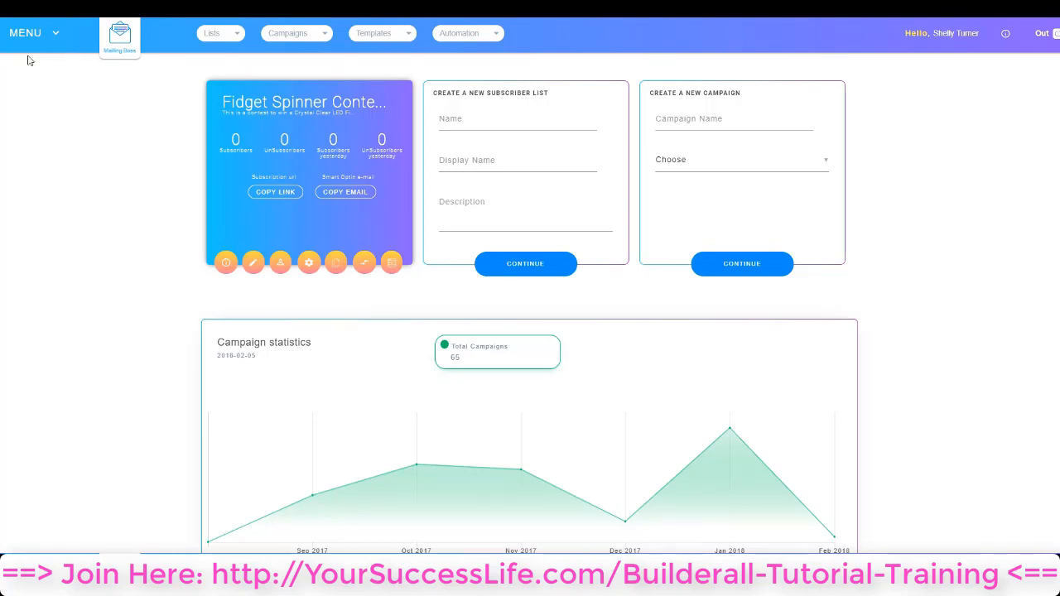
Open the First E-mail autoresponder campaign and save through its Details and Setup stages to reach the email template
click(303, 35)
click(300, 54)
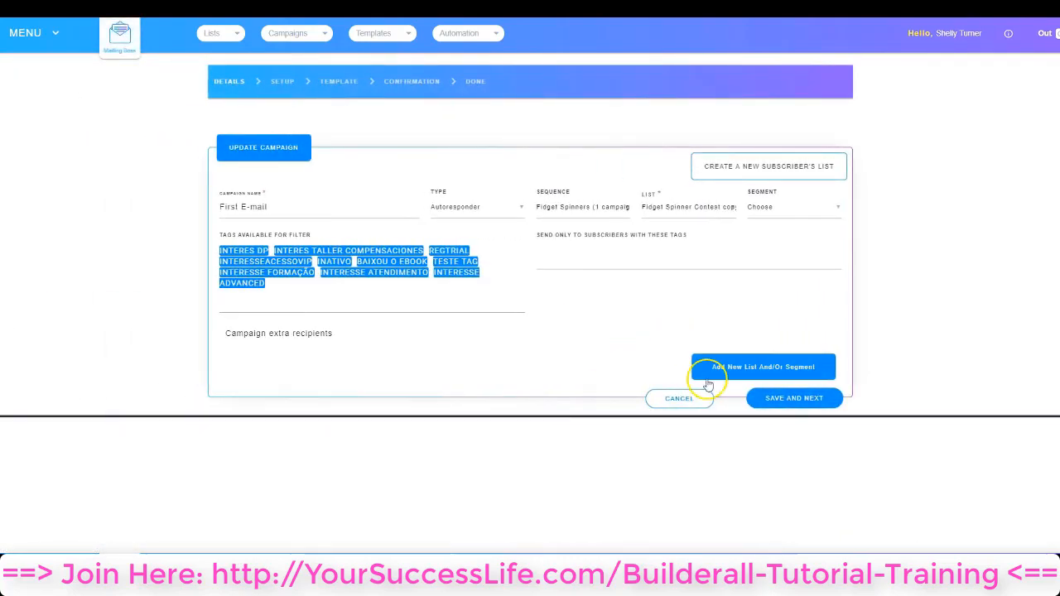
click(796, 400)
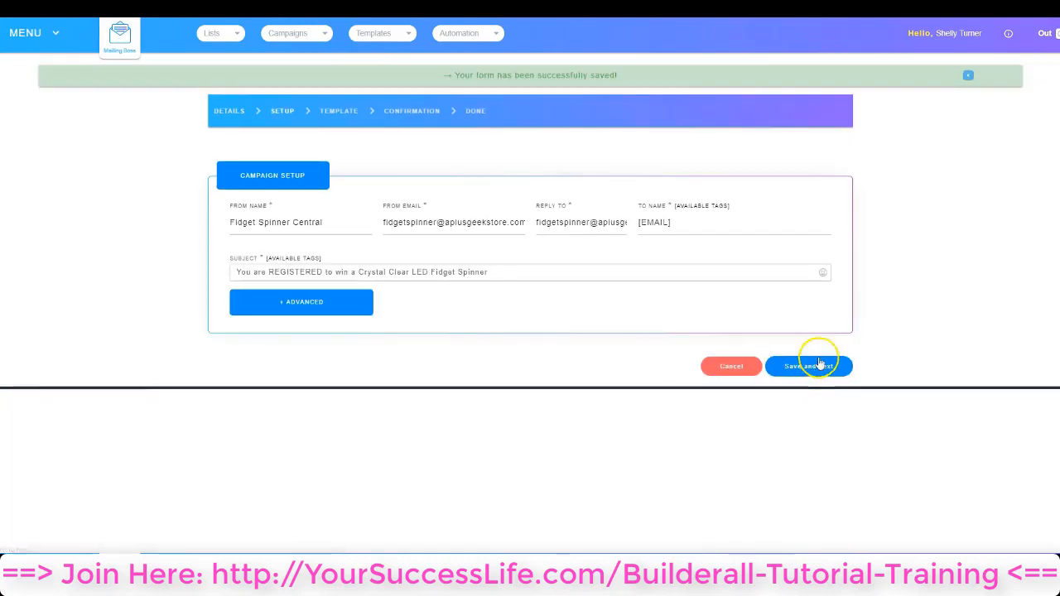
click(819, 367)
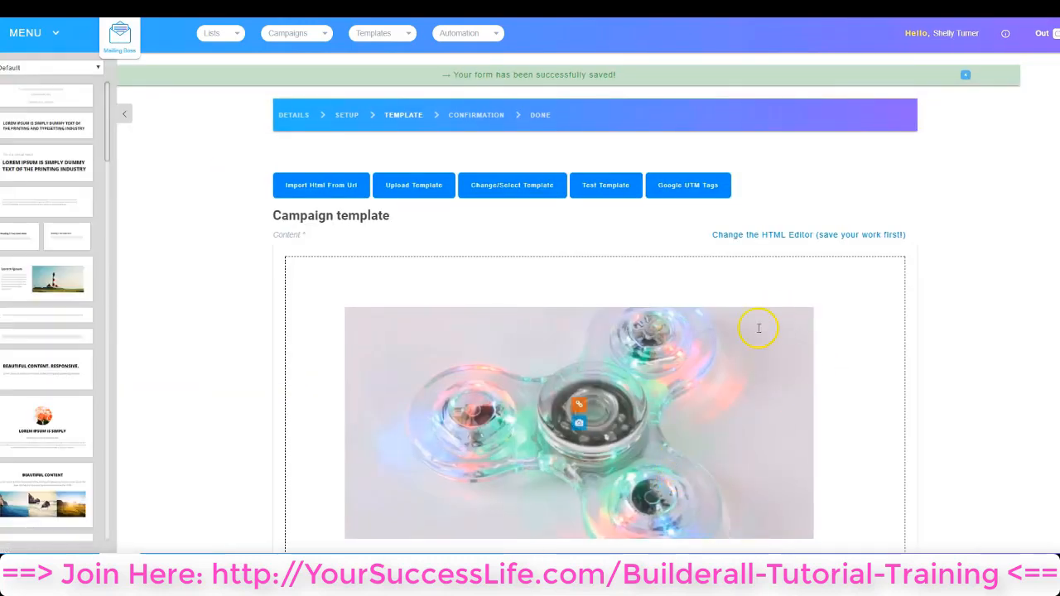
scroll(567, 336, down, 3)
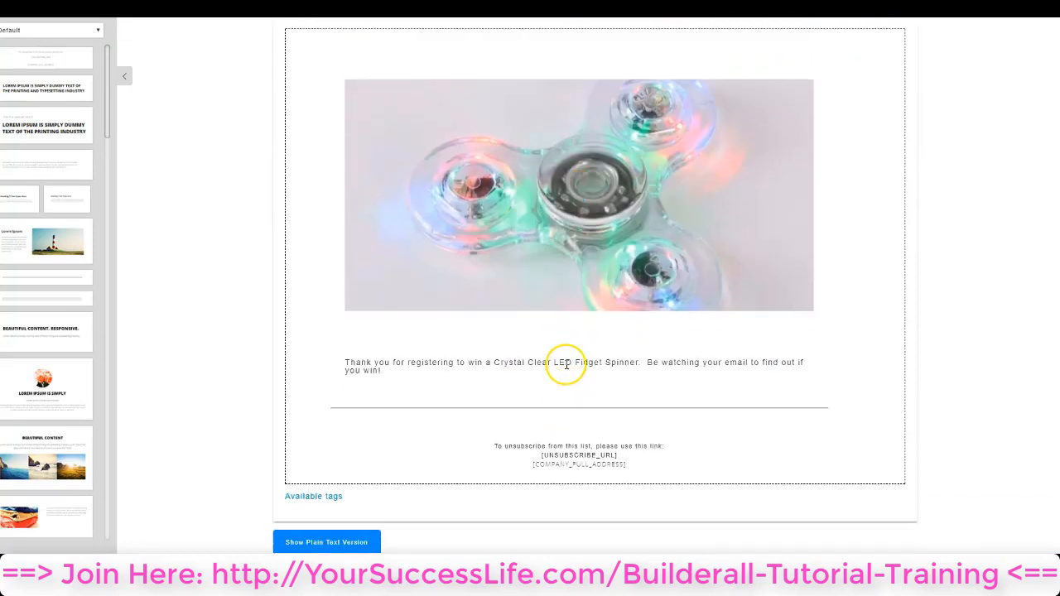
Try moving the thank-you text block to another position in the email layout
click(563, 363)
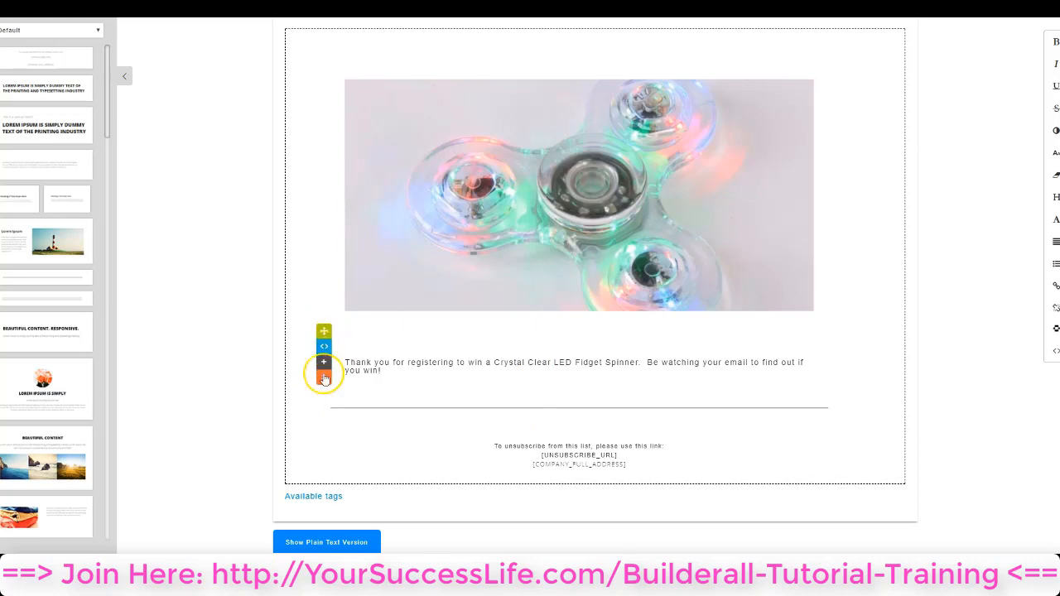
click(324, 331)
drag(324, 330, 332, 388)
click(366, 81)
click(326, 48)
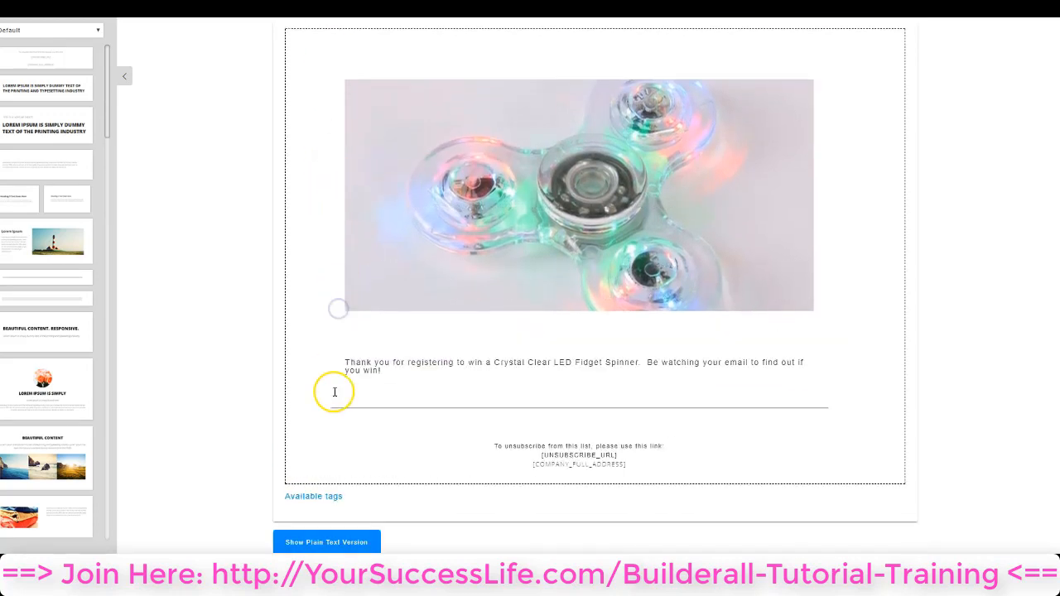
Examine the HTML source of the thank-you text block and close the code editor
click(374, 366)
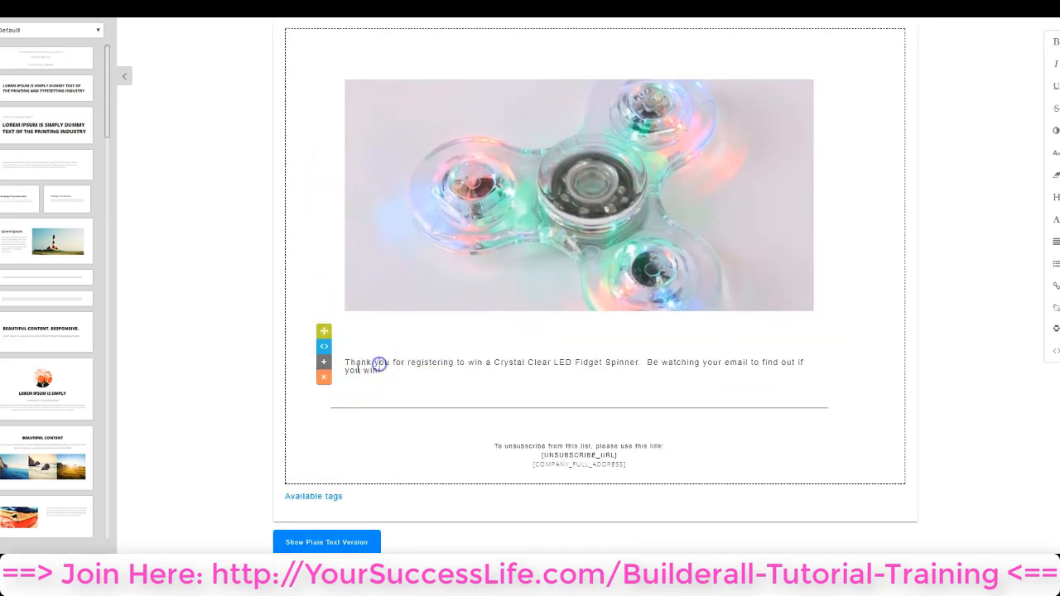
click(323, 347)
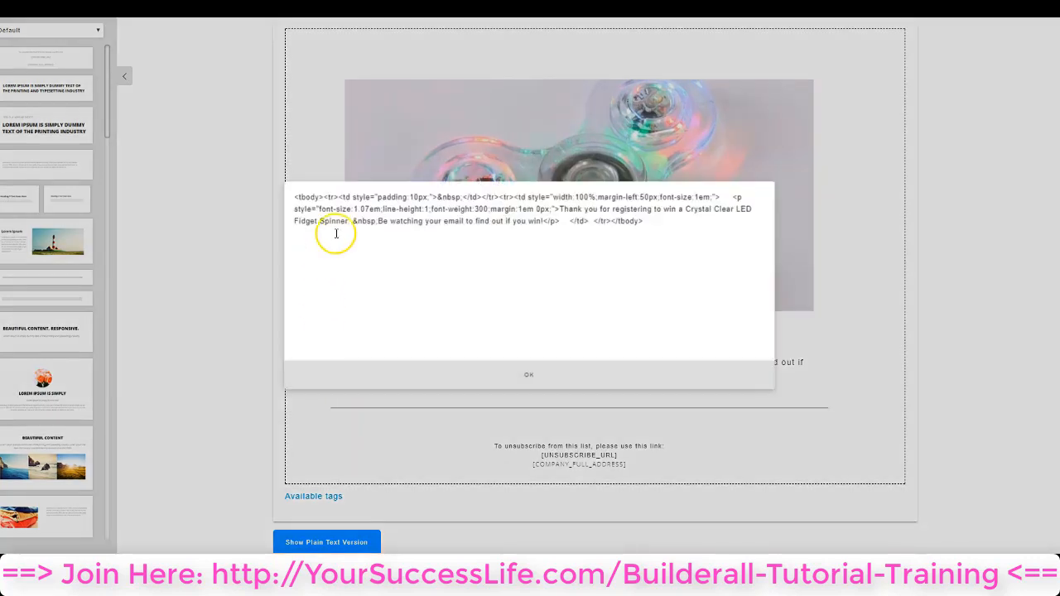
click(351, 222)
text(.)
click(530, 374)
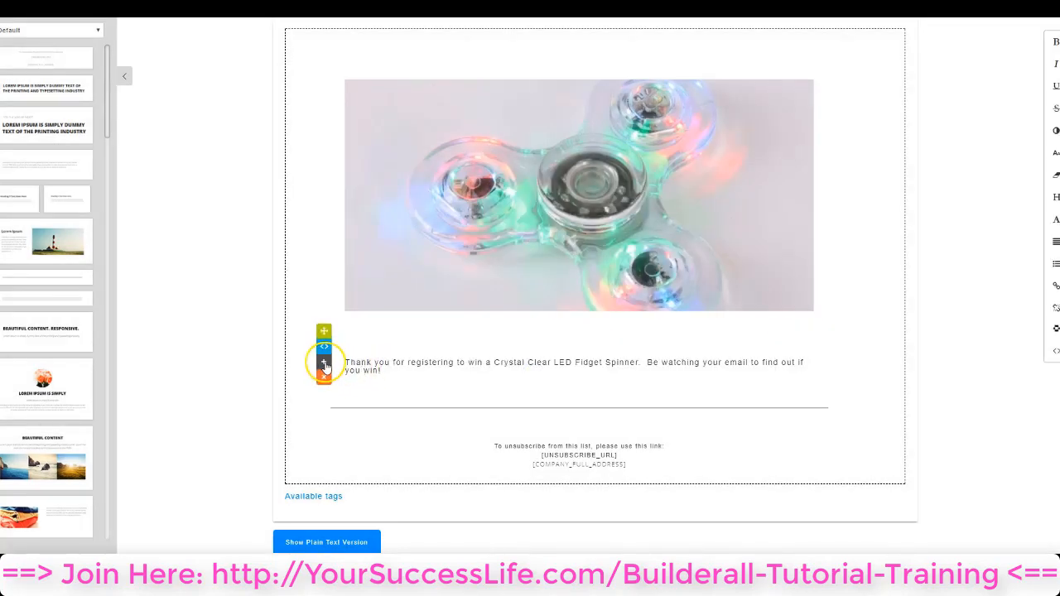
Duplicate the thank-you text block and delete one of the two copies
click(323, 365)
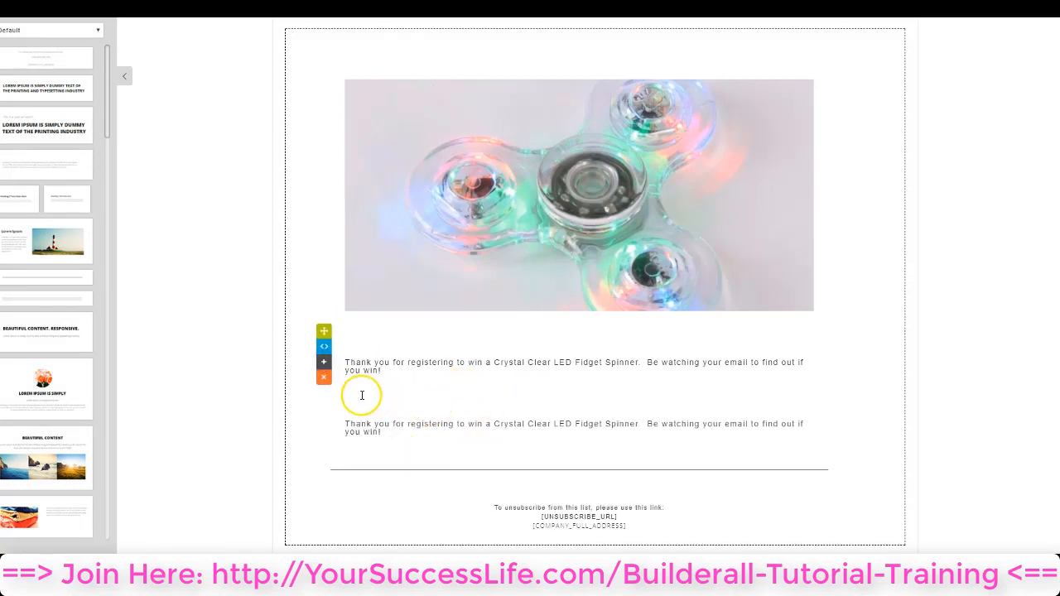
click(324, 378)
click(559, 301)
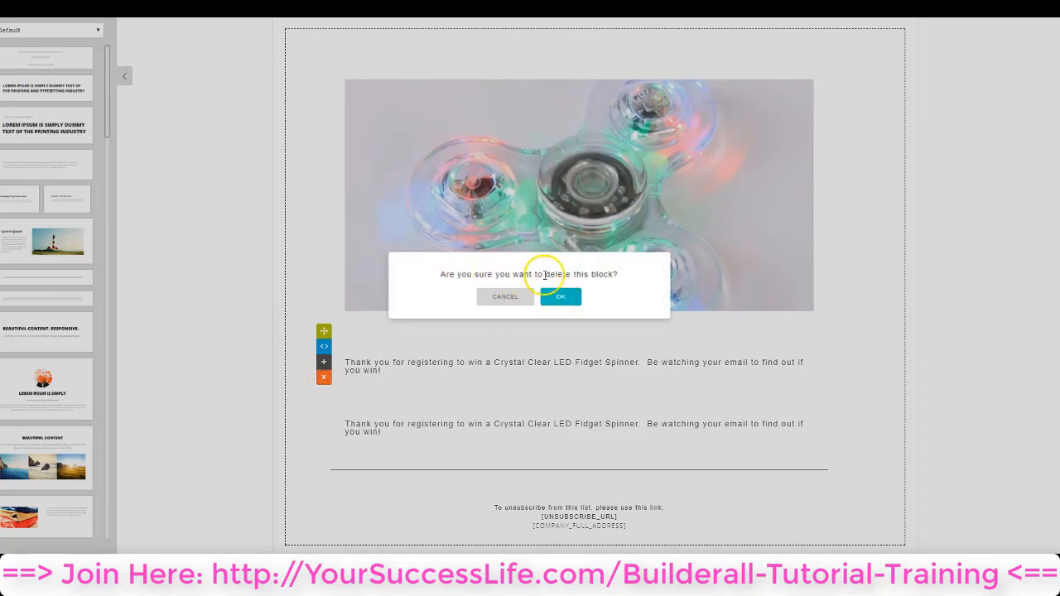
click(566, 300)
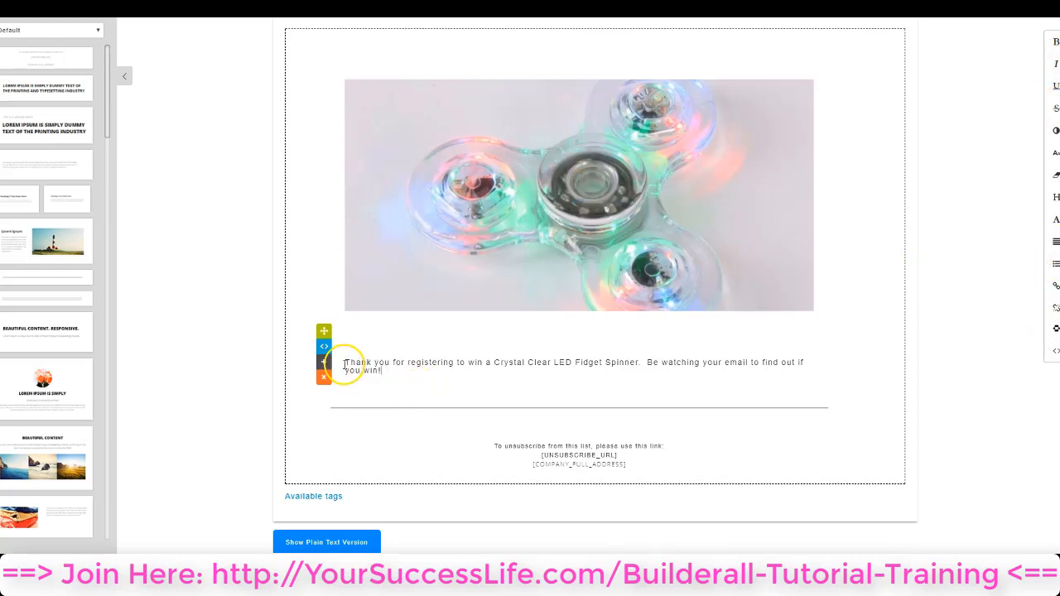
Try bold on "Thank you for registering" and remove the bold again
drag(343, 363, 402, 362)
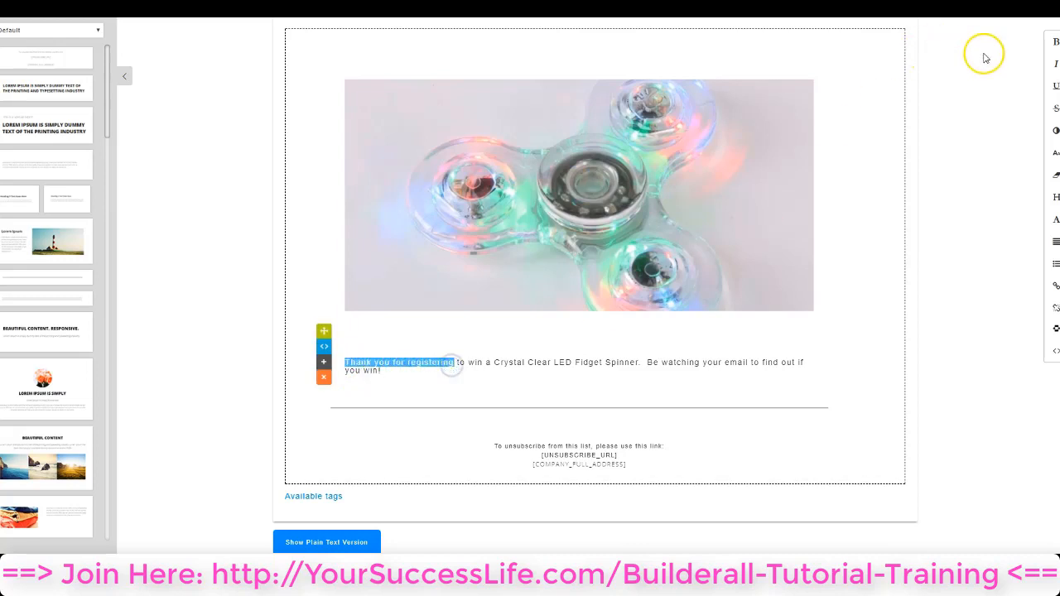
click(1055, 41)
click(645, 362)
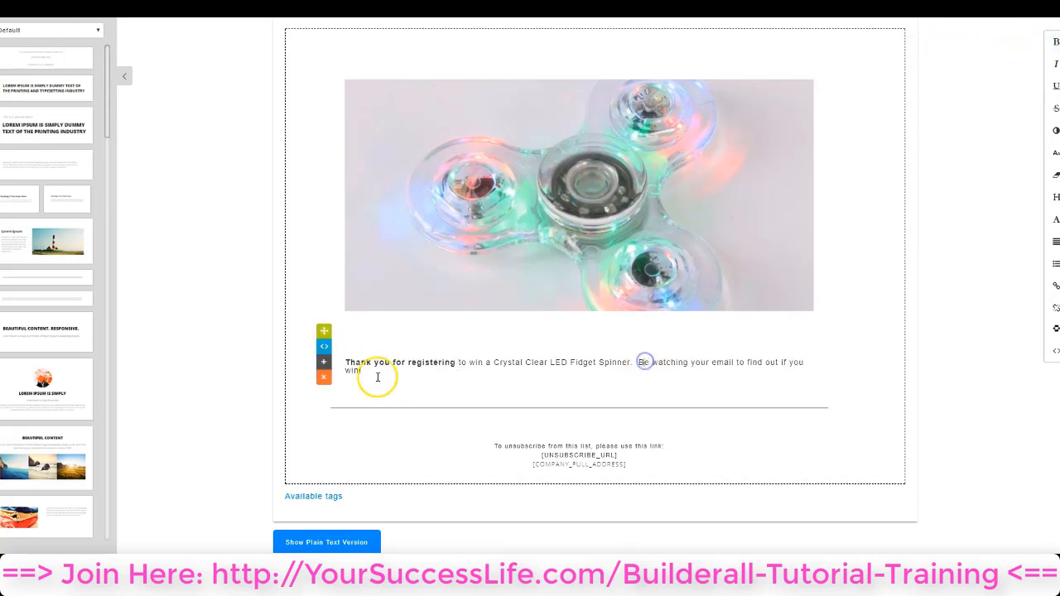
click(1055, 41)
click(577, 367)
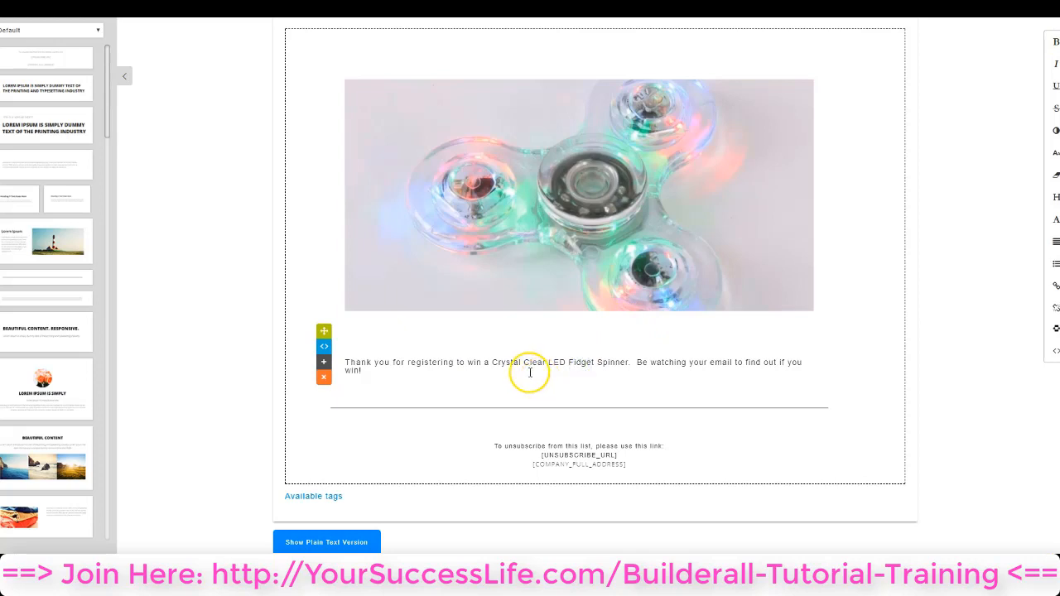
Italicize "for registering to" and underline "your email to find out if you win!" in the thank-you text
drag(393, 362, 470, 362)
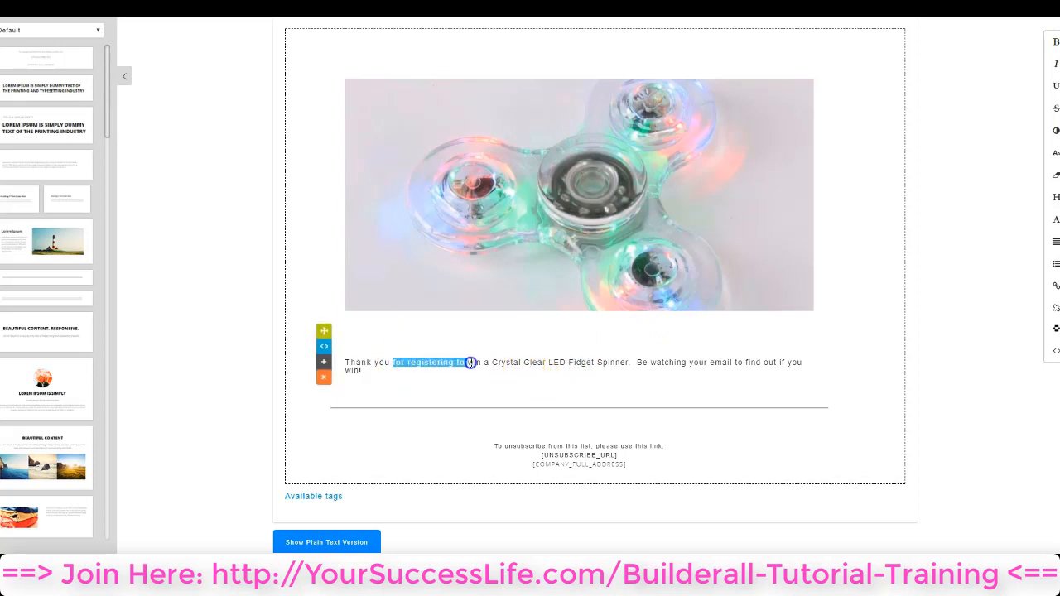
click(1055, 63)
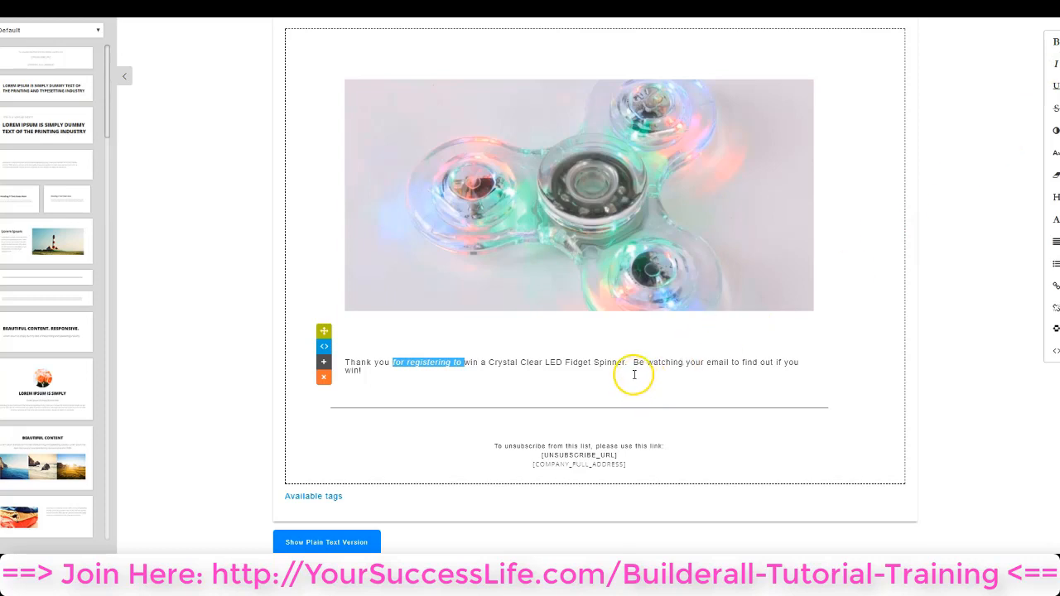
drag(634, 372, 677, 364)
click(1055, 85)
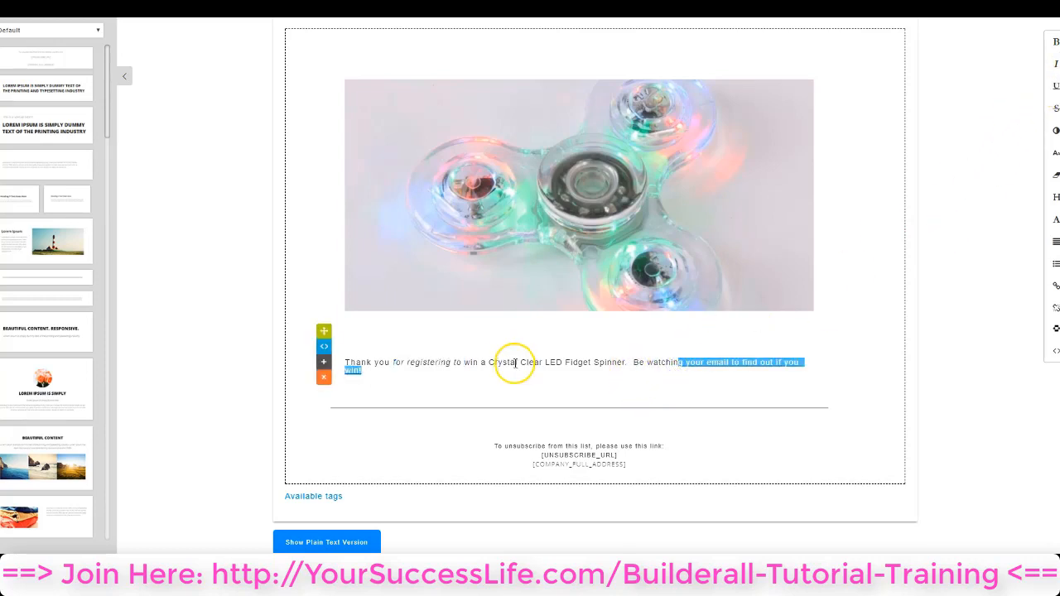
Apply strikethrough to the word "Crystal" in the thank-you text
drag(489, 361, 516, 364)
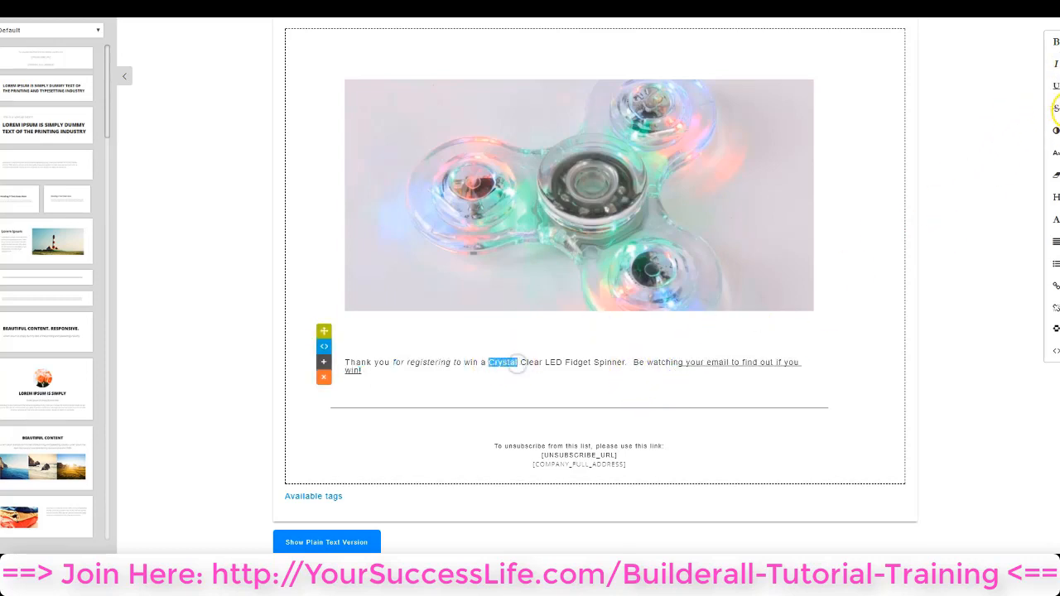
click(1055, 108)
click(717, 362)
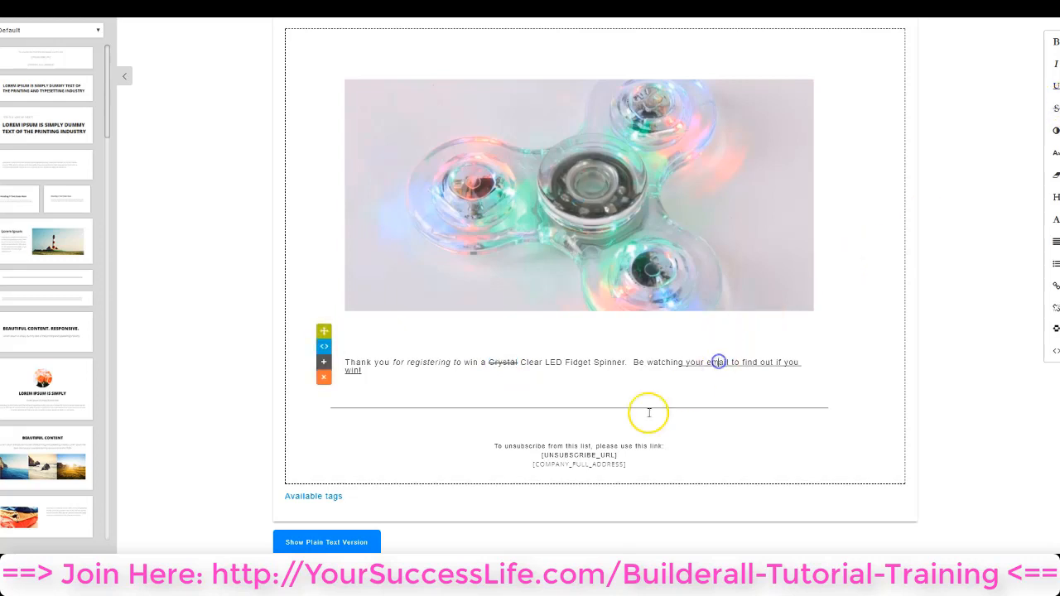
click(719, 362)
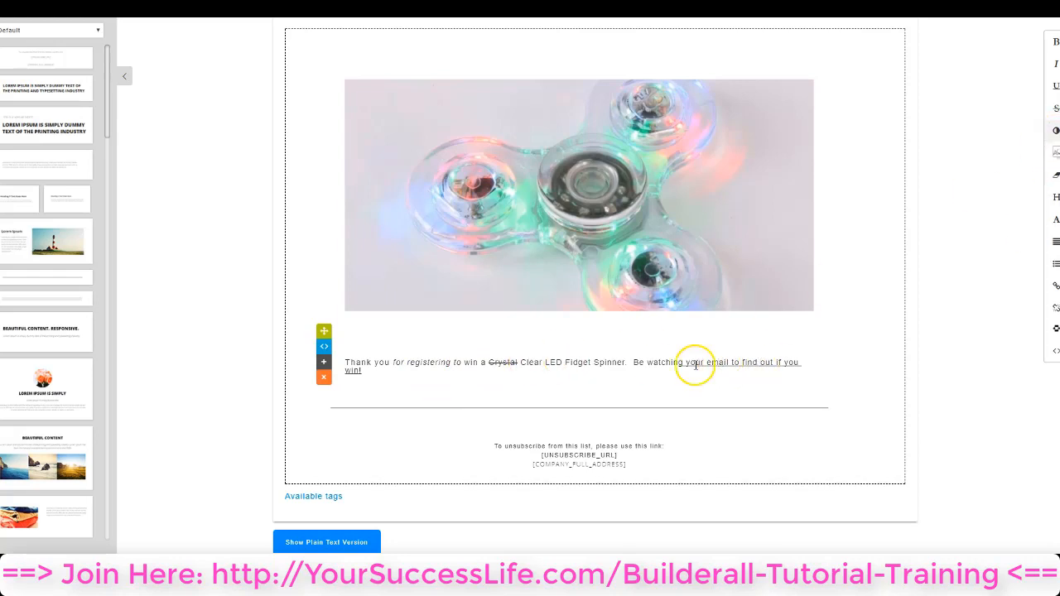
Color the words "Be watching" blue in the thank-you text
drag(635, 361, 675, 362)
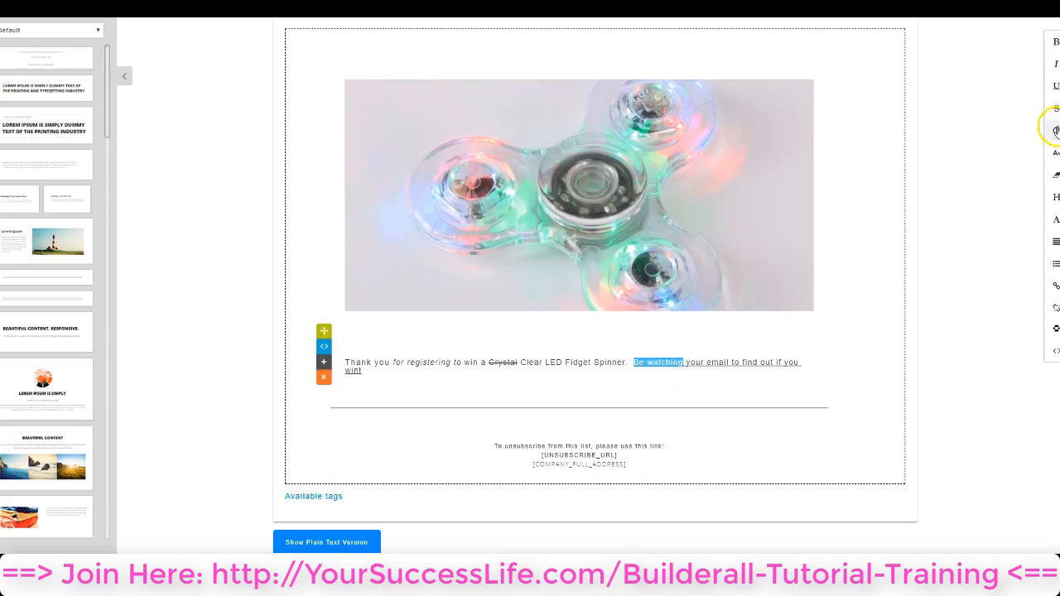
click(1054, 130)
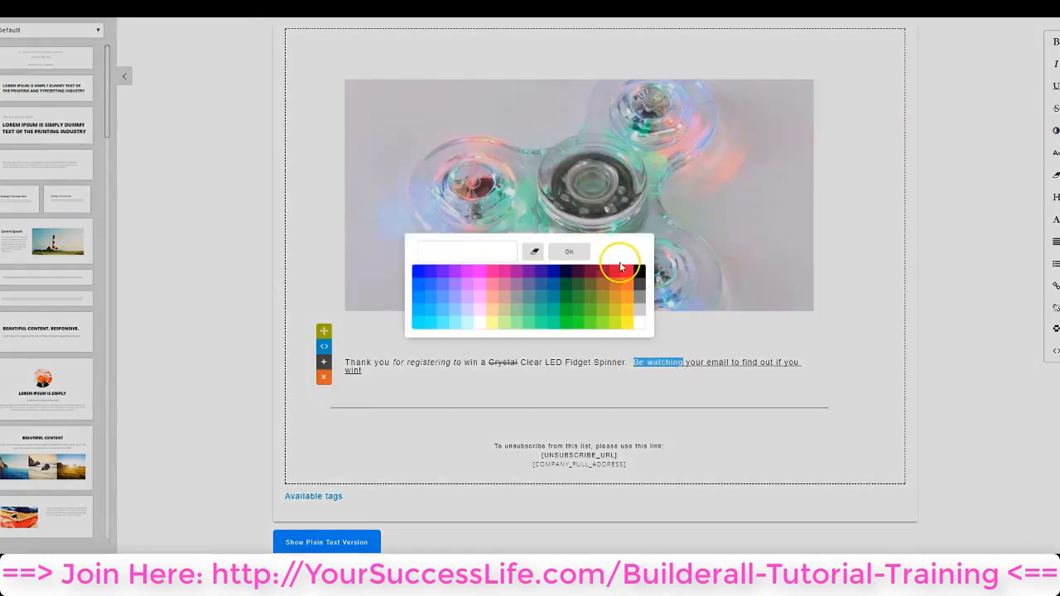
click(418, 271)
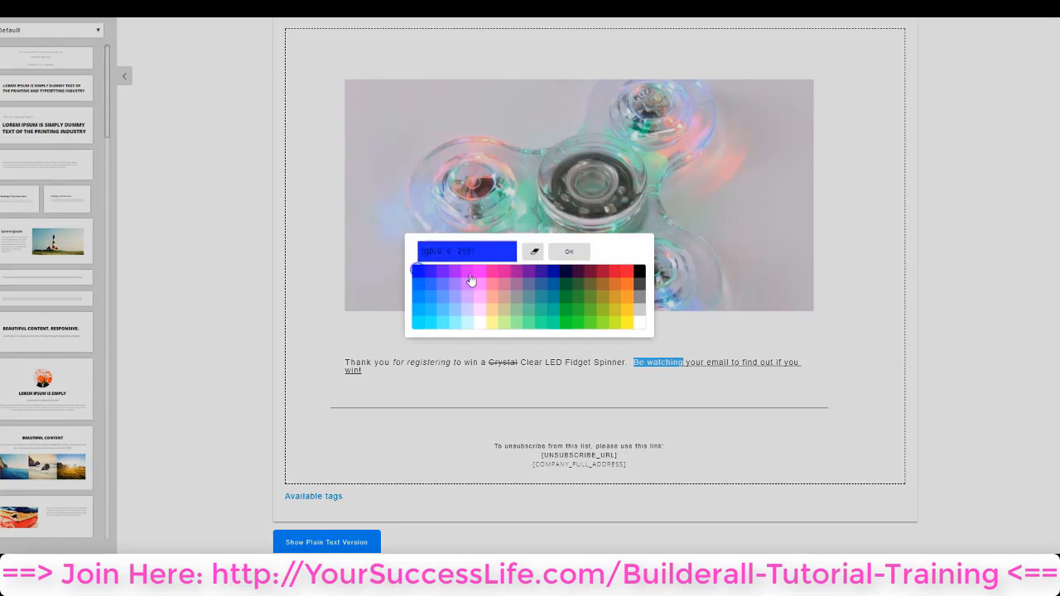
click(571, 252)
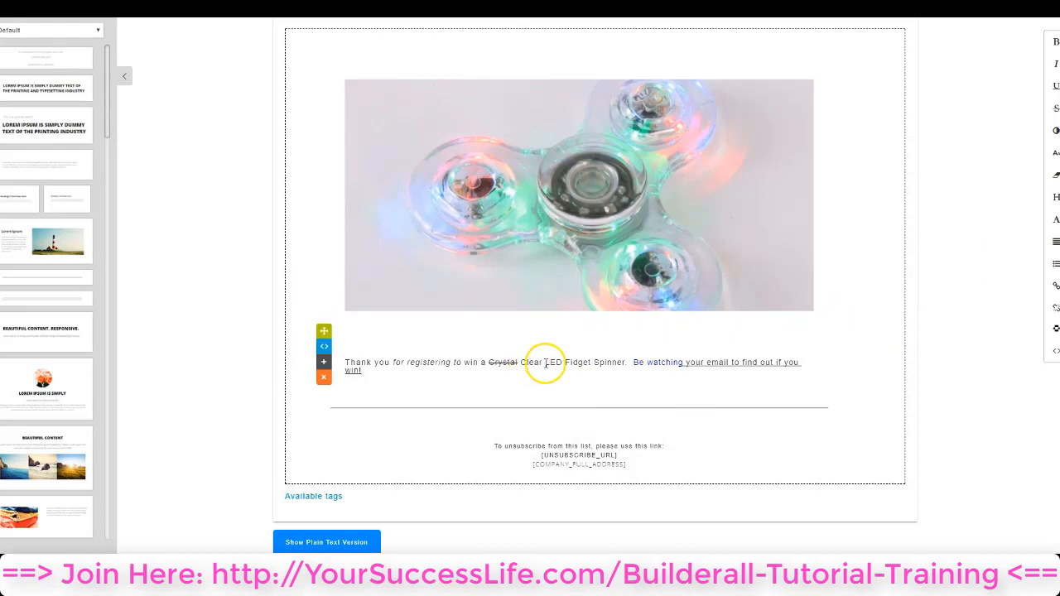
Set the font size of "LED Fidget S" to 24 px in the thank-you text
drag(545, 362, 598, 363)
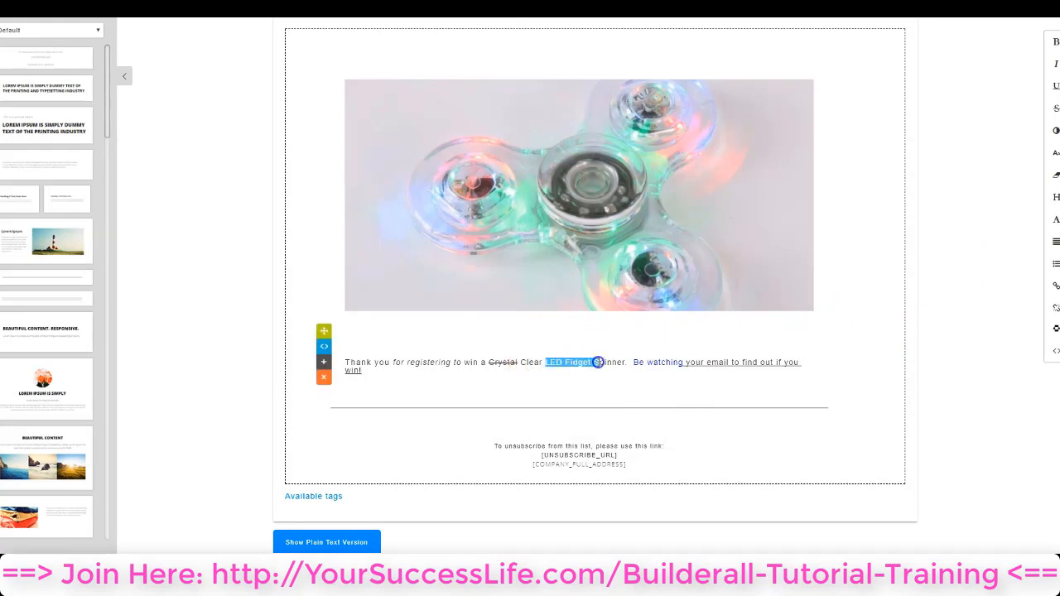
click(1056, 154)
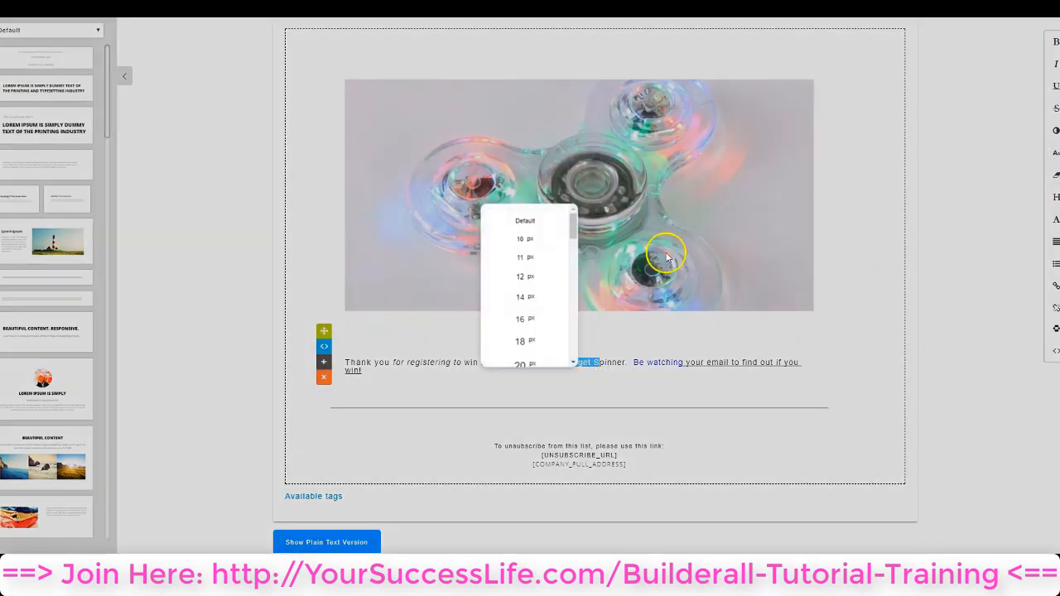
scroll(534, 345, down, 2)
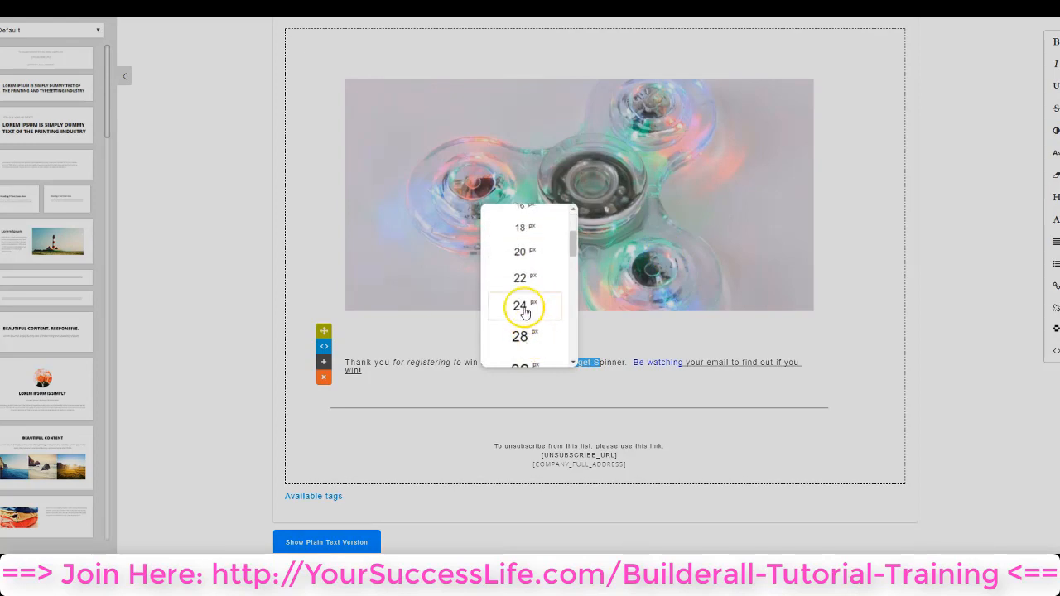
click(525, 307)
click(652, 385)
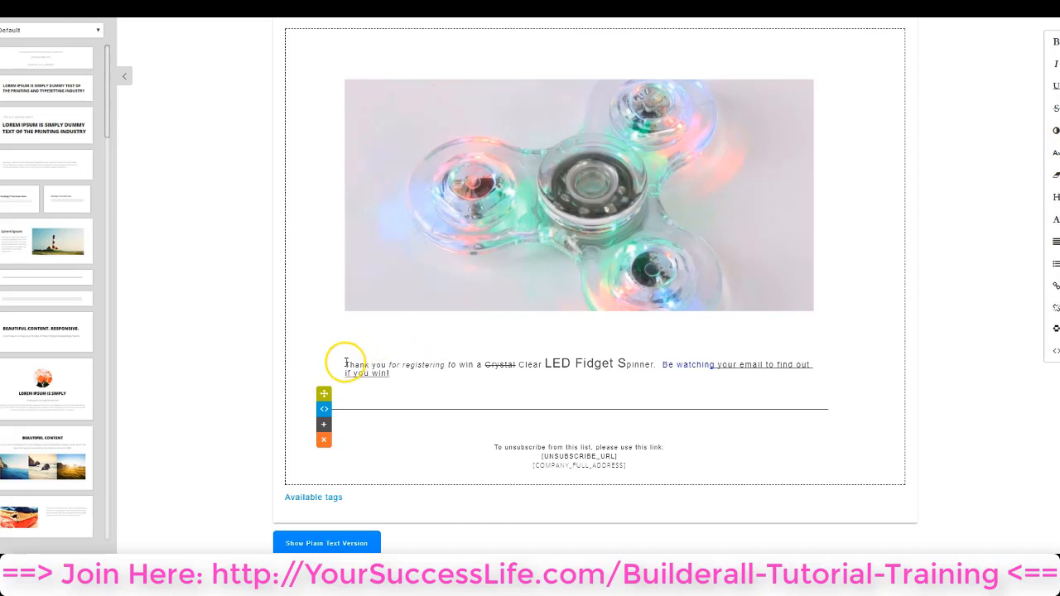
Clear all formatting from the entire thank-you text below the fidget spinner image
drag(343, 360, 372, 370)
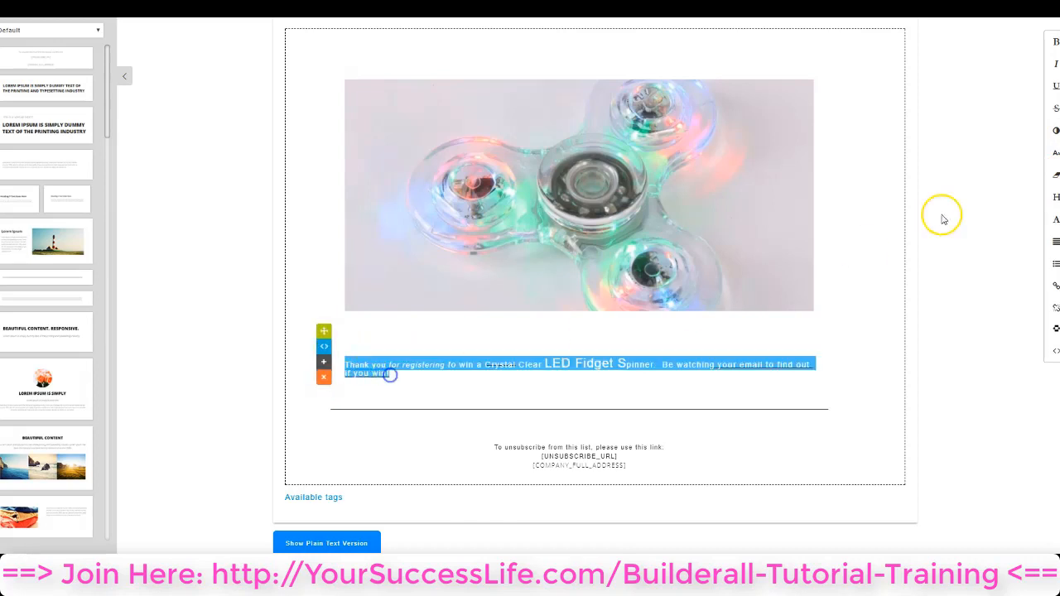
click(1055, 176)
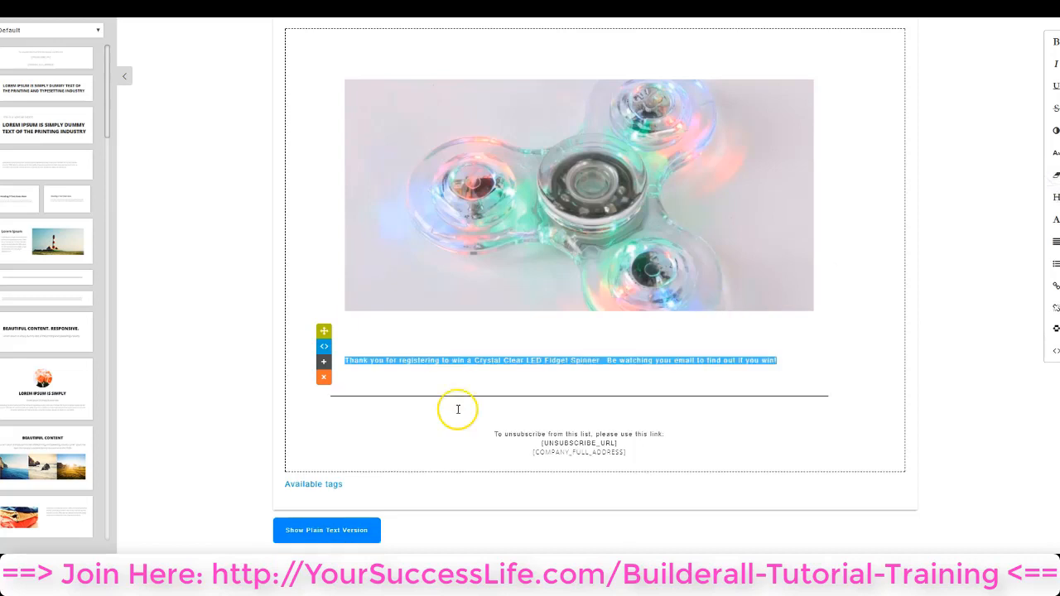
click(709, 377)
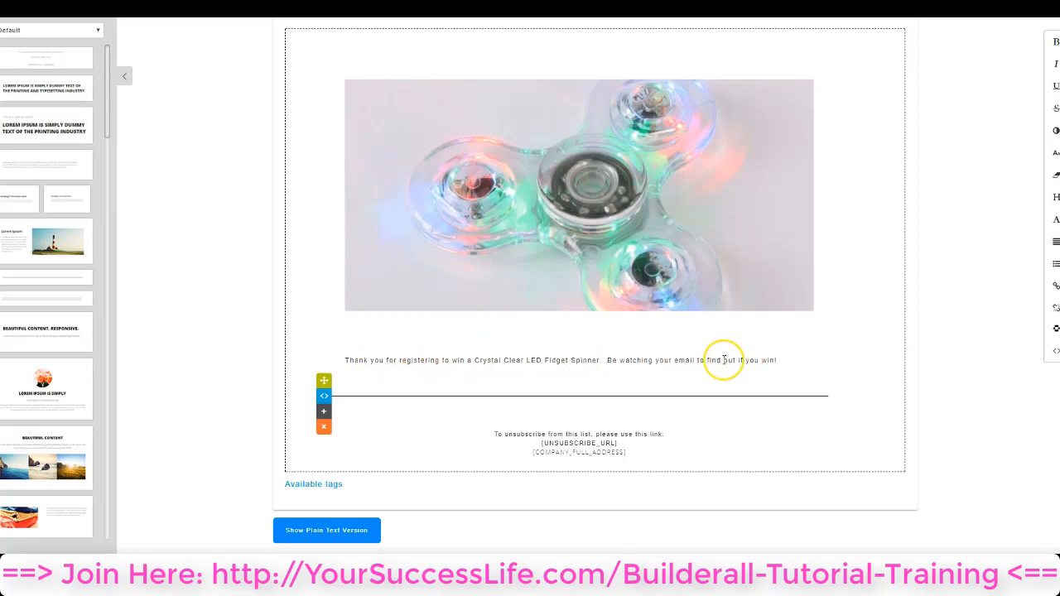
View the heading and paragraph styles available for the whole thank-you sentence, closing the list without choosing one
drag(336, 363, 800, 361)
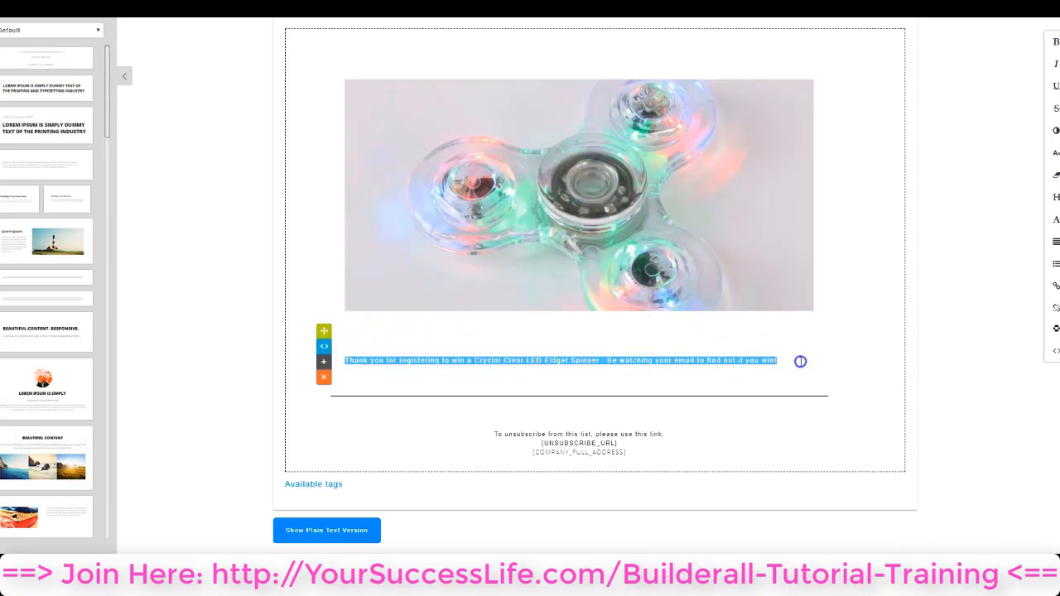
click(1056, 197)
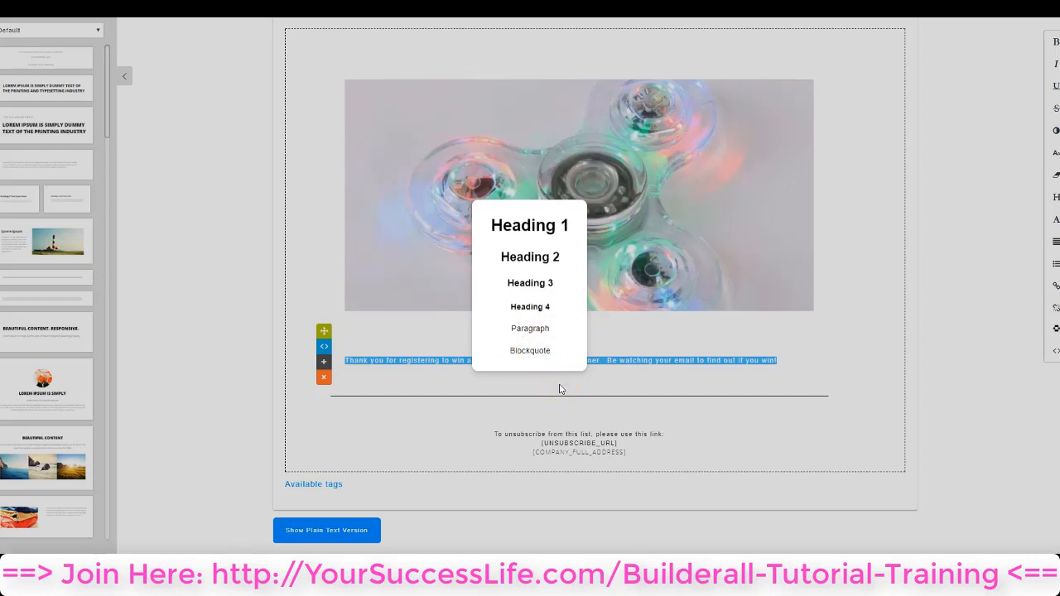
click(936, 276)
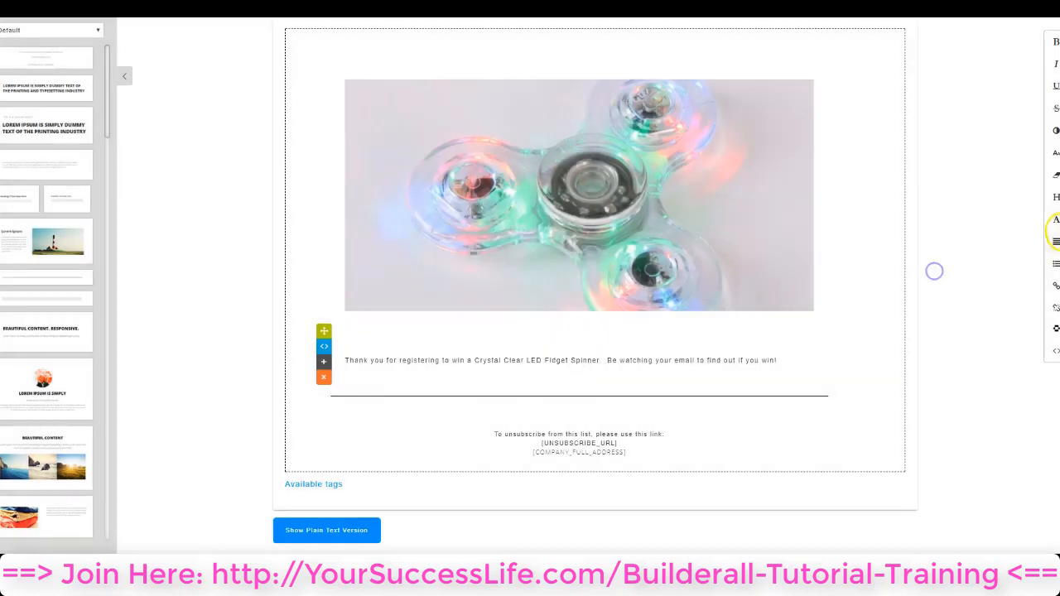
Set the font of the entire thank-you sentence below the fidget spinner image to Arial
drag(343, 364, 842, 345)
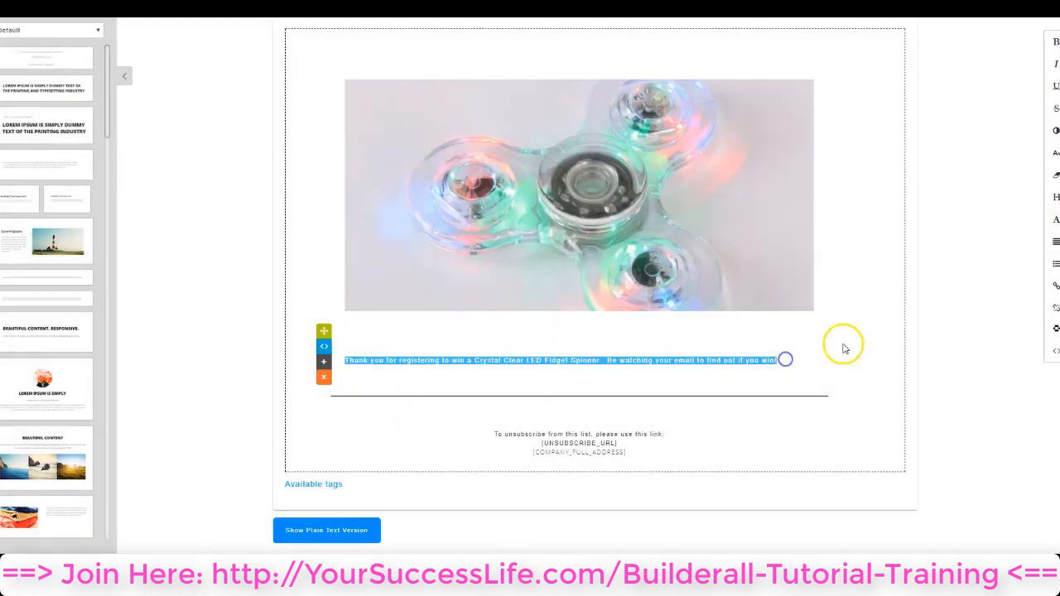
click(1056, 221)
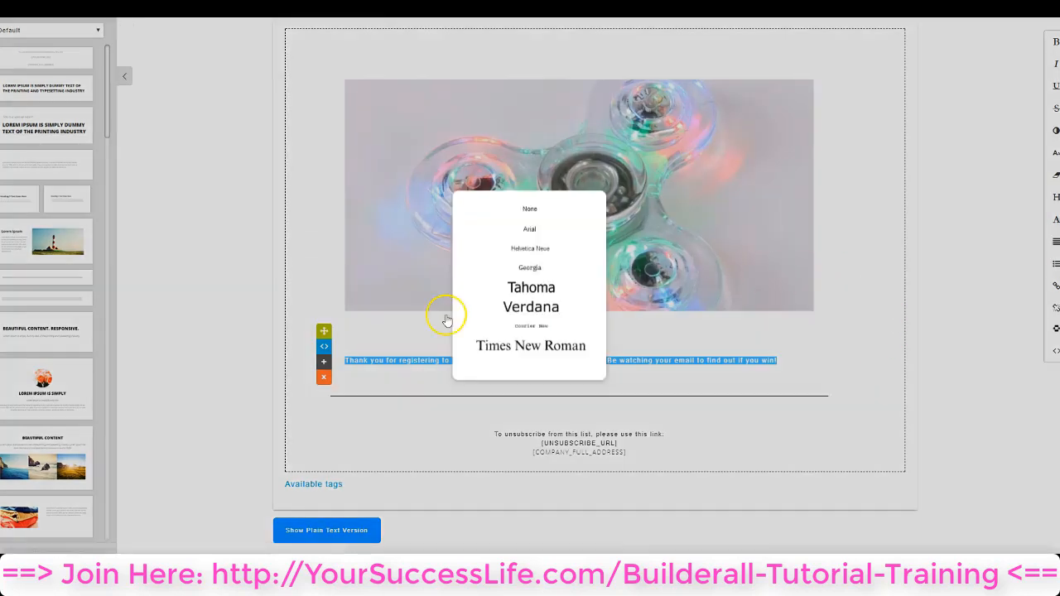
scroll(559, 308, down, 1)
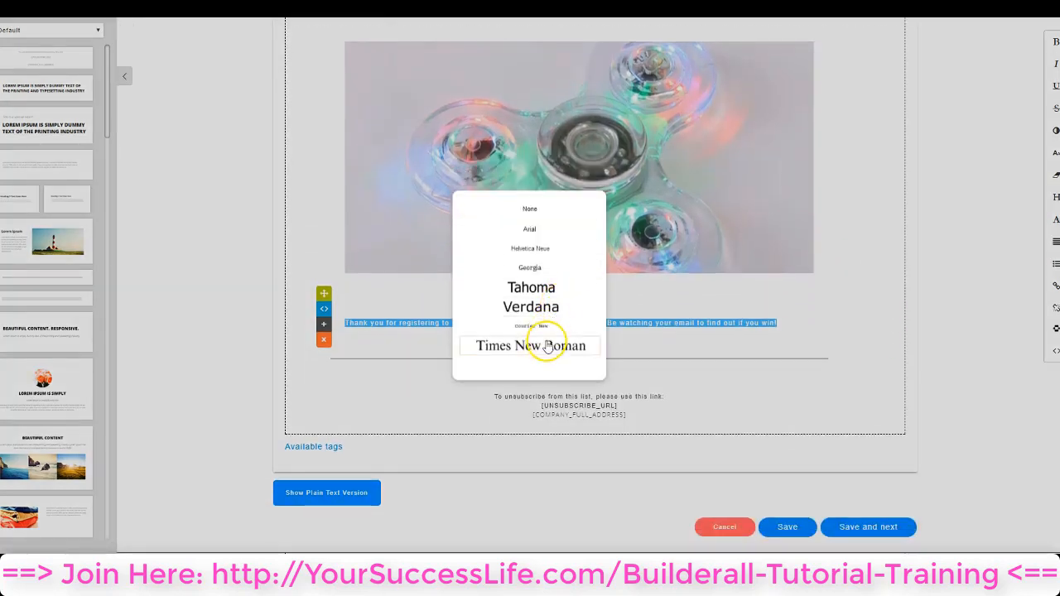
click(529, 227)
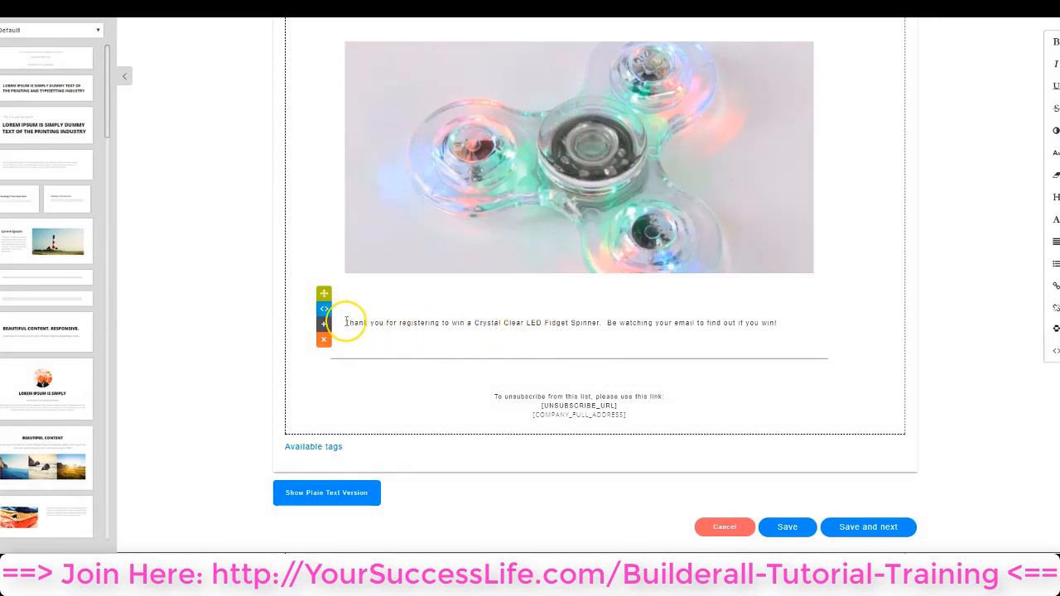
Try center, right and justified alignment on the whole thank-you sentence, finishing with left alignment
drag(346, 322, 778, 323)
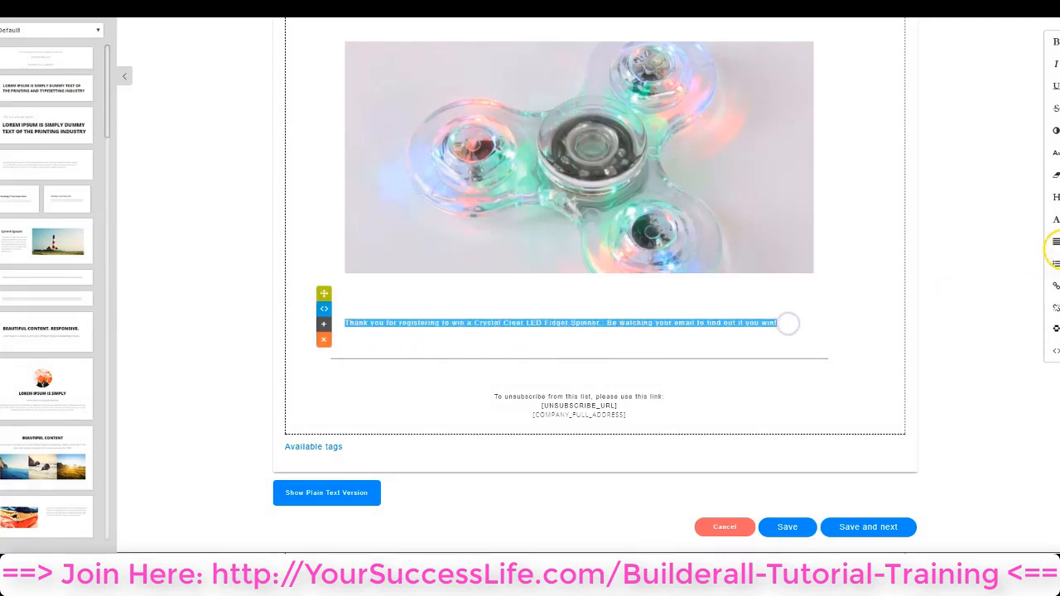
click(1057, 242)
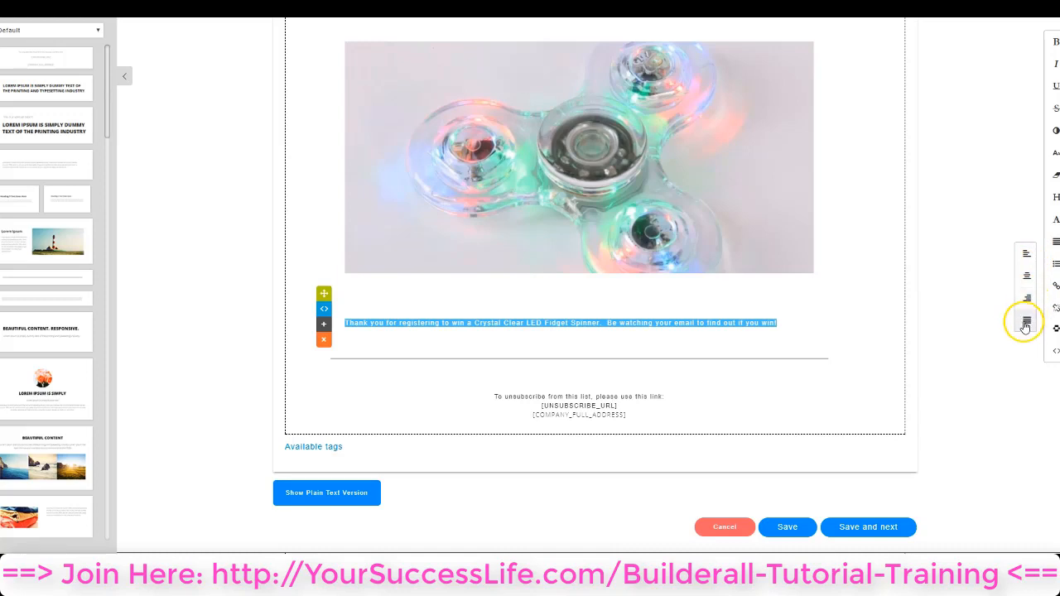
click(1026, 278)
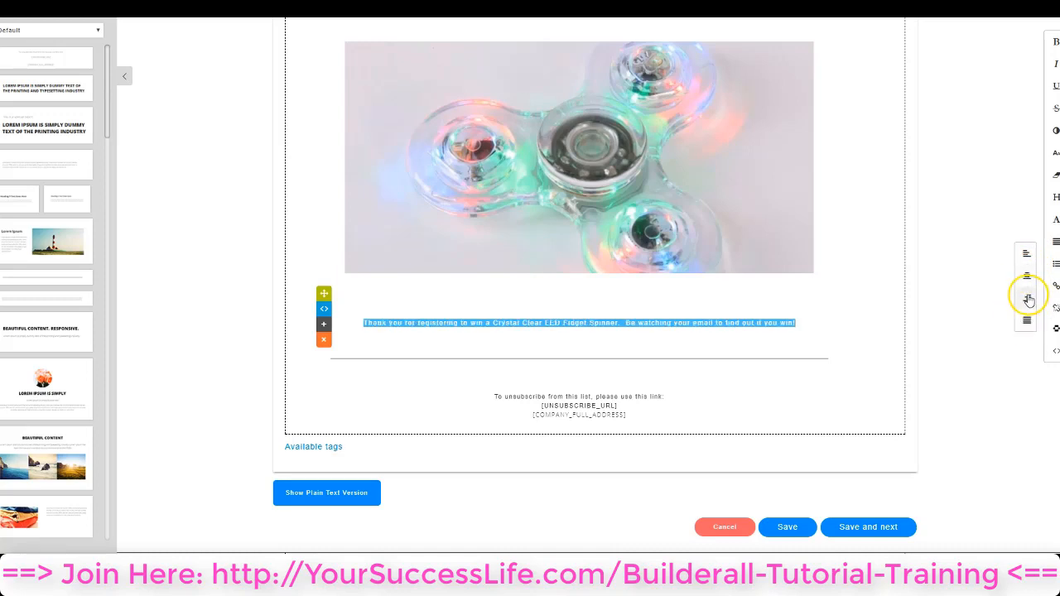
click(1028, 298)
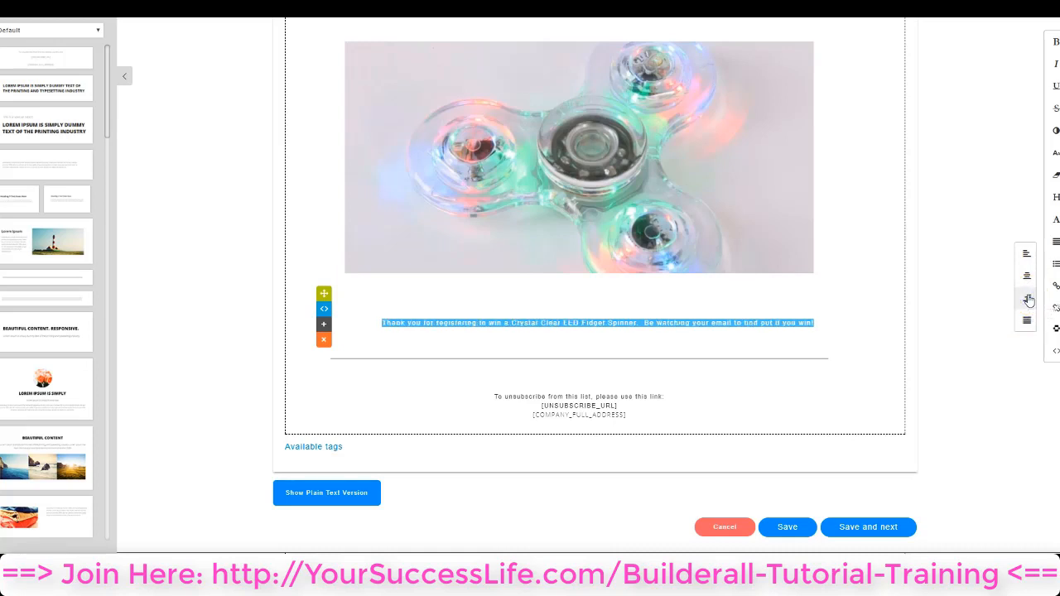
click(1027, 320)
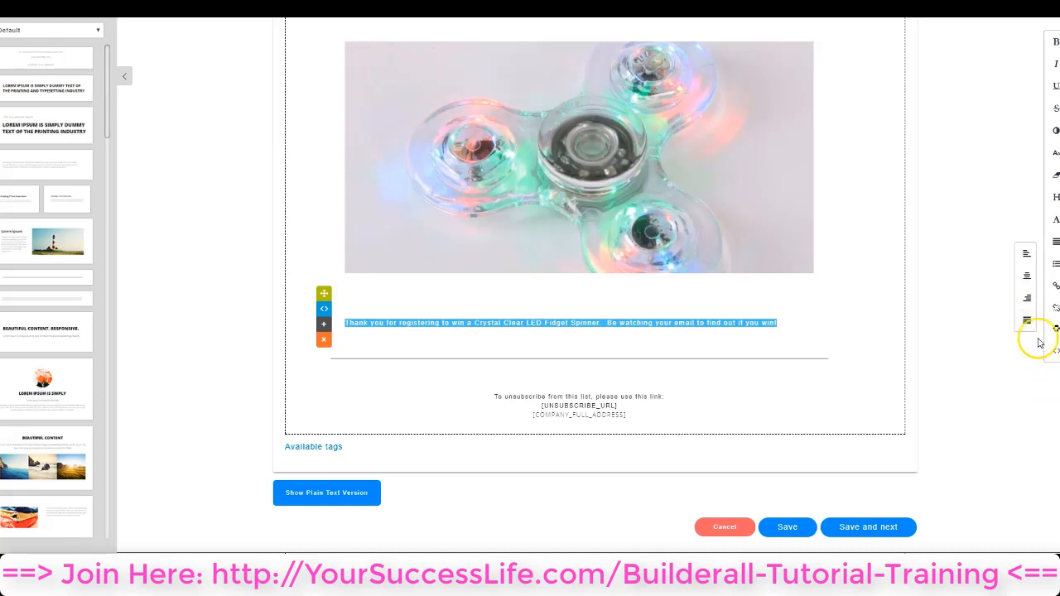
click(1026, 252)
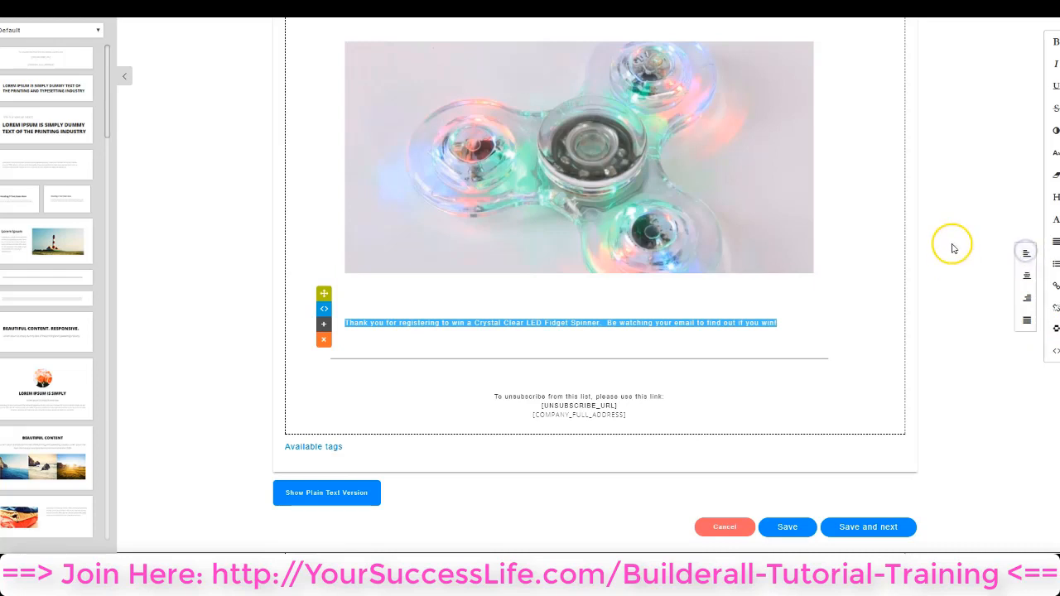
click(347, 323)
drag(347, 323, 784, 323)
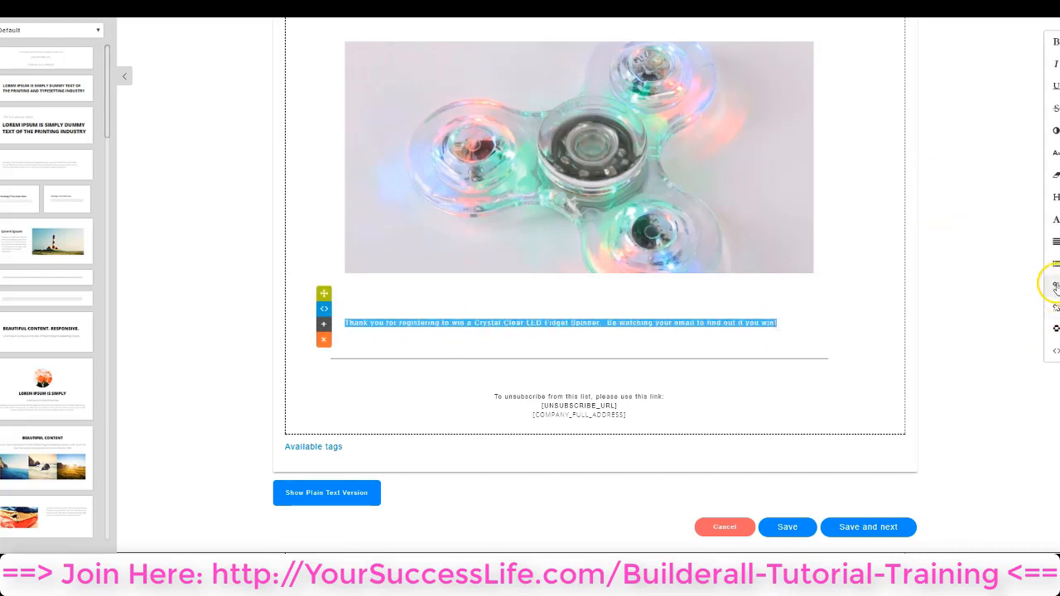
click(1055, 287)
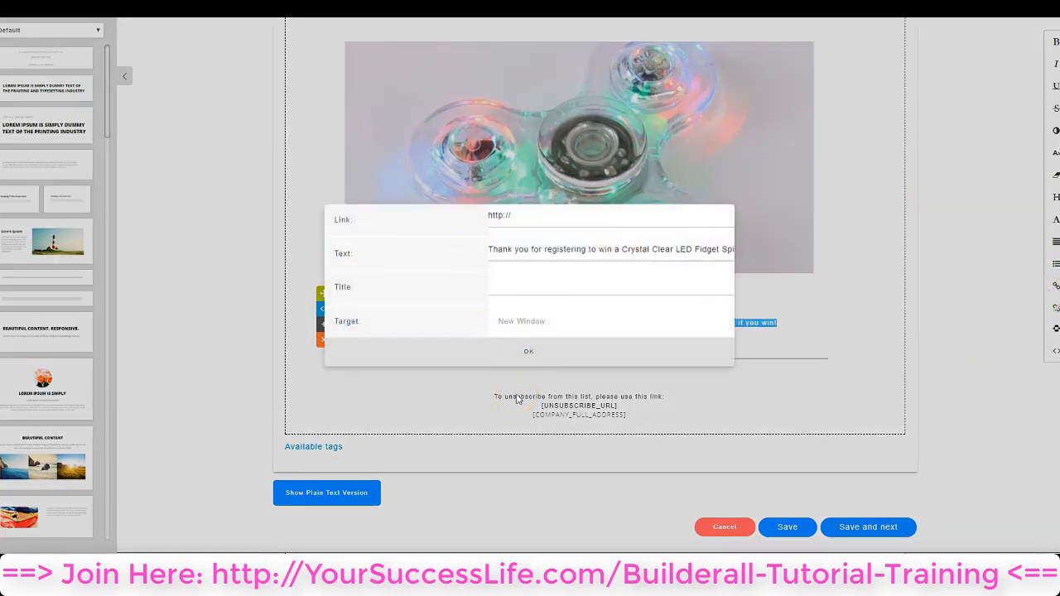
click(518, 217)
text(www.googgle.com)
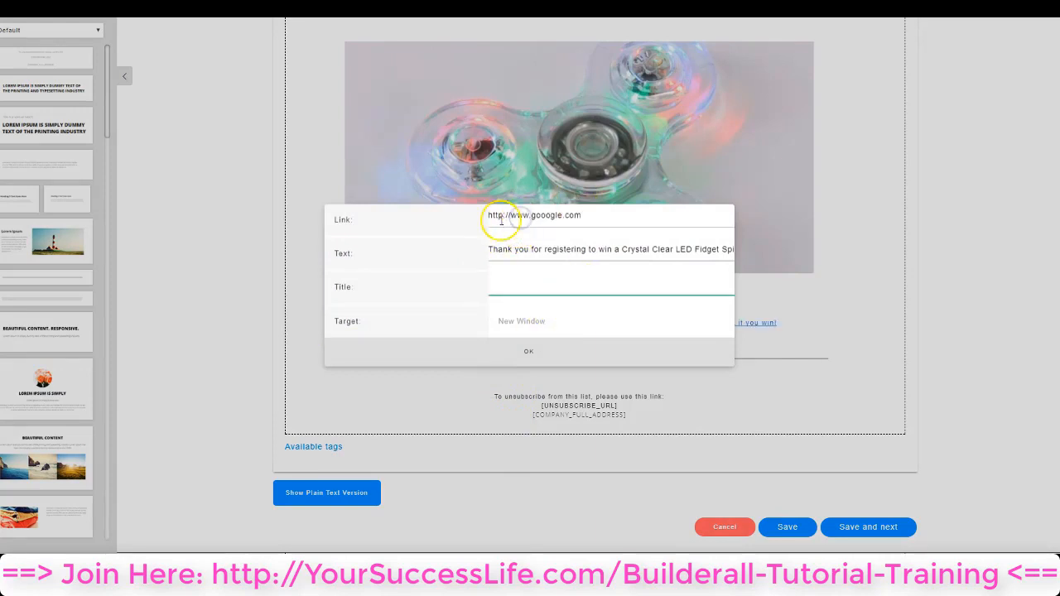
click(527, 356)
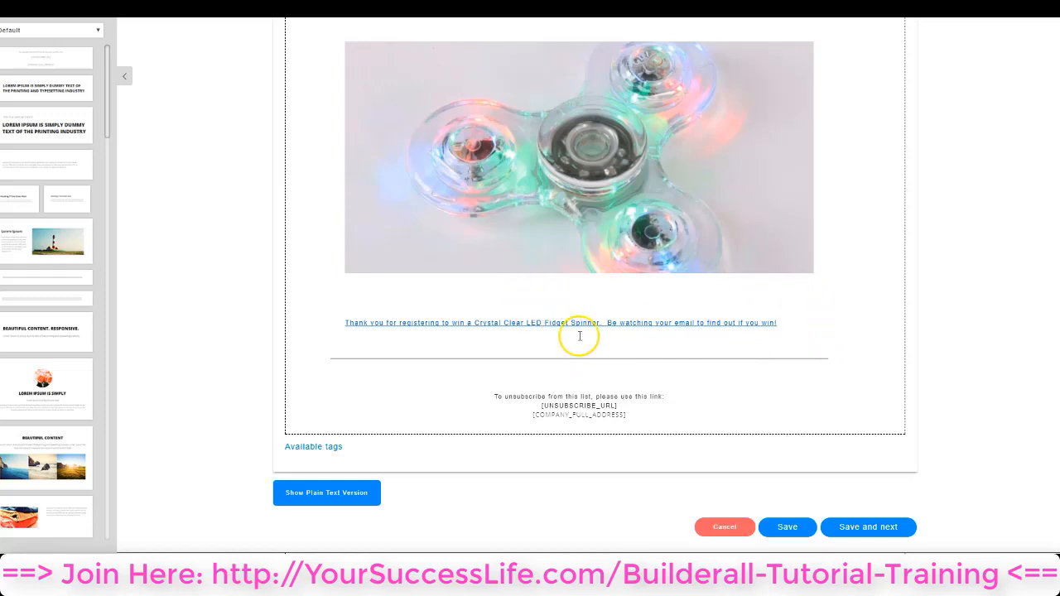
Edit the thank-you sentence's link, clearing its web address completely and confirming the change
mouse_move(574, 326)
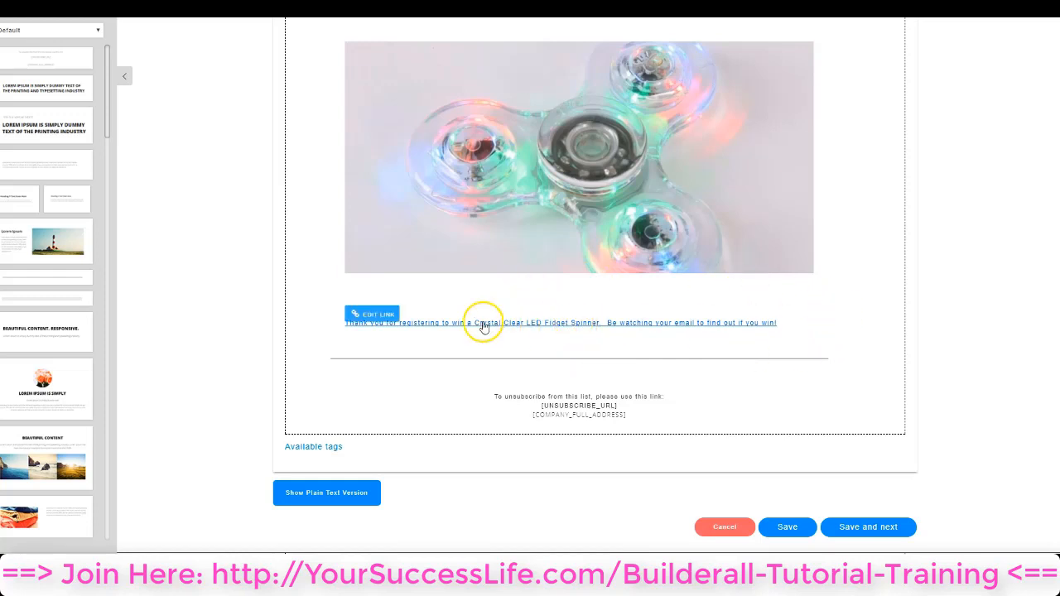
click(394, 315)
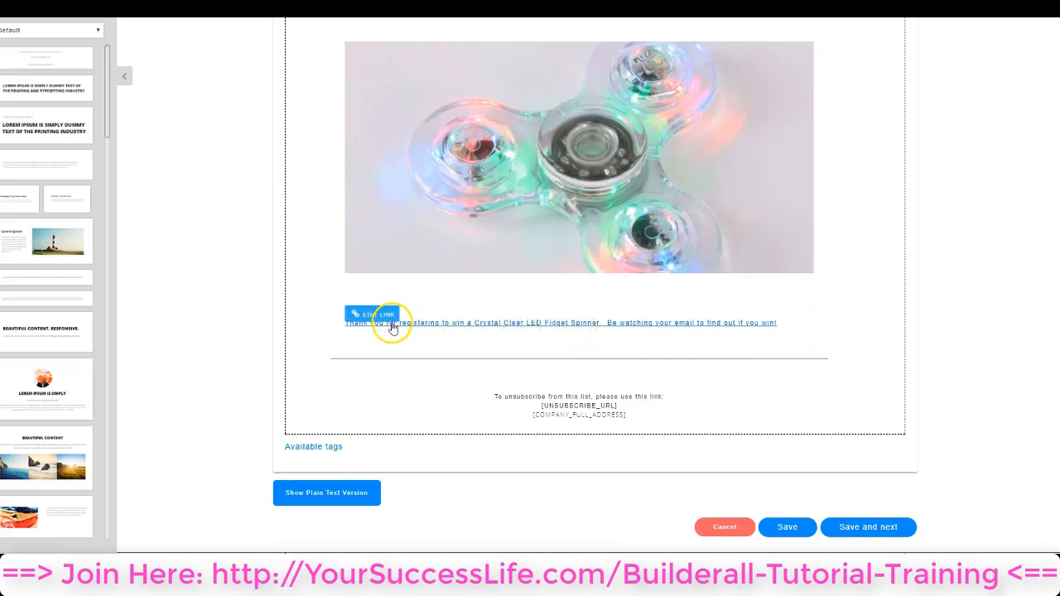
click(388, 315)
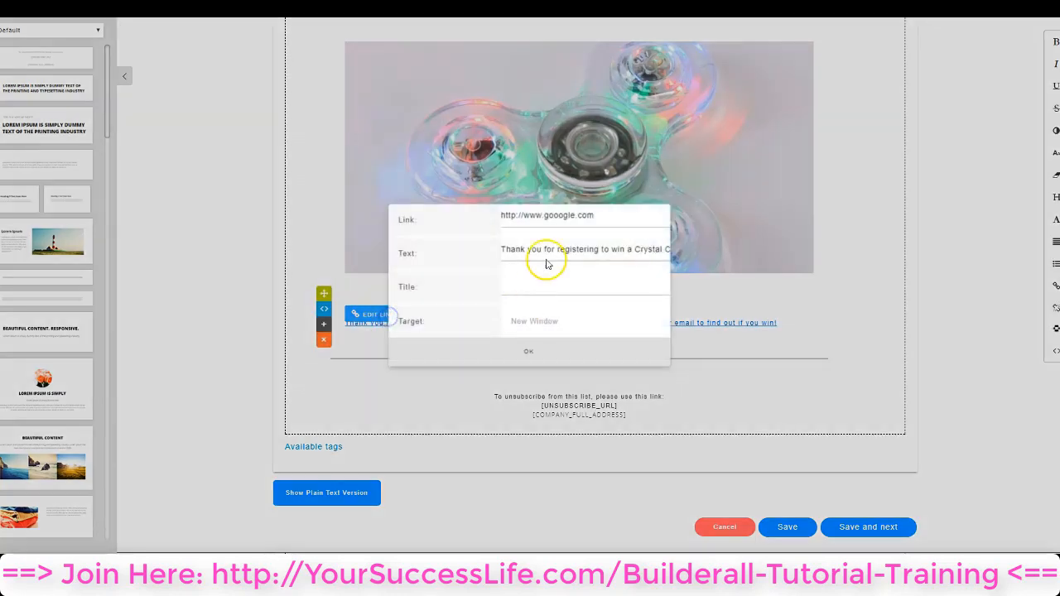
triple_click(554, 216)
key(ctrl+c)
key(BackSpace)
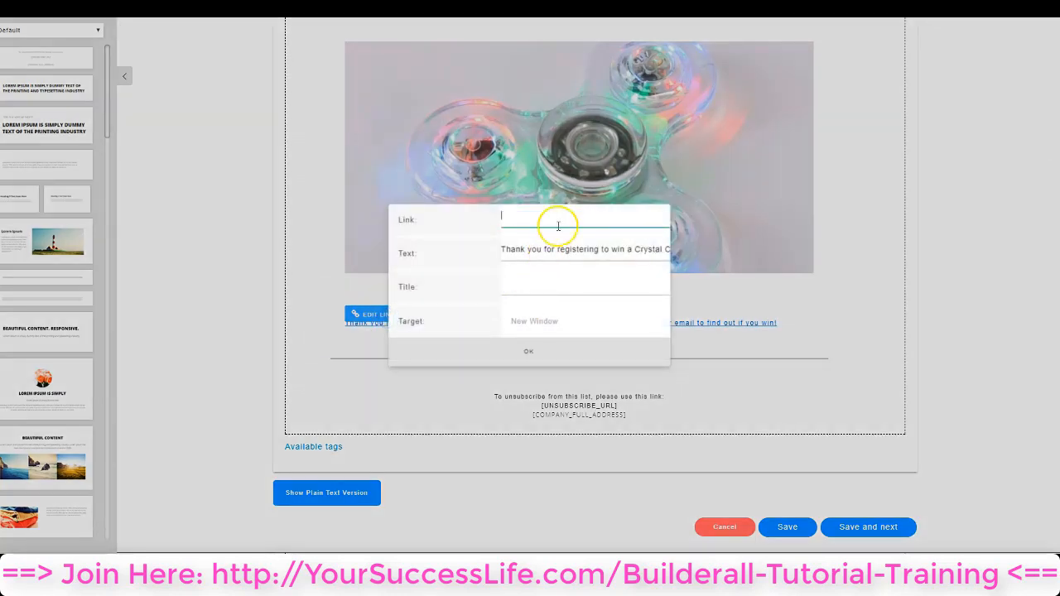
click(549, 348)
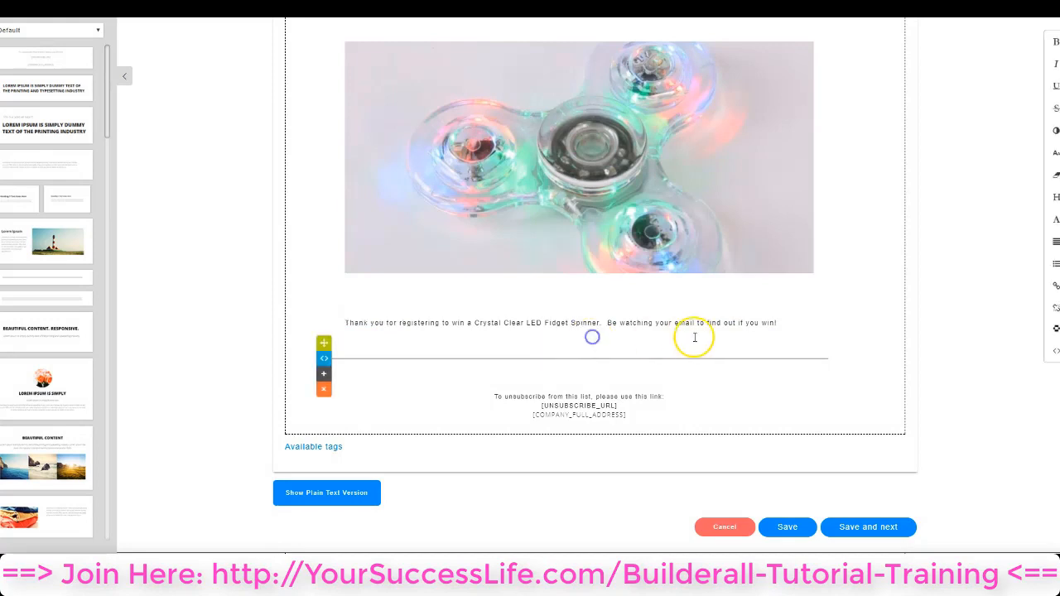
Turn the whole thank-you sentence into a link again
drag(345, 322, 777, 321)
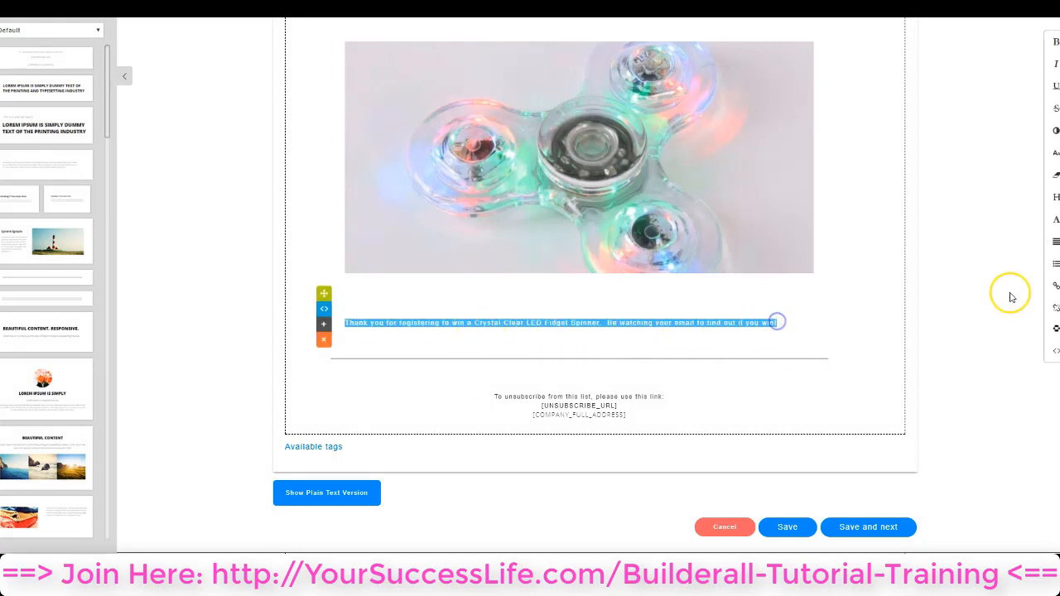
click(1055, 286)
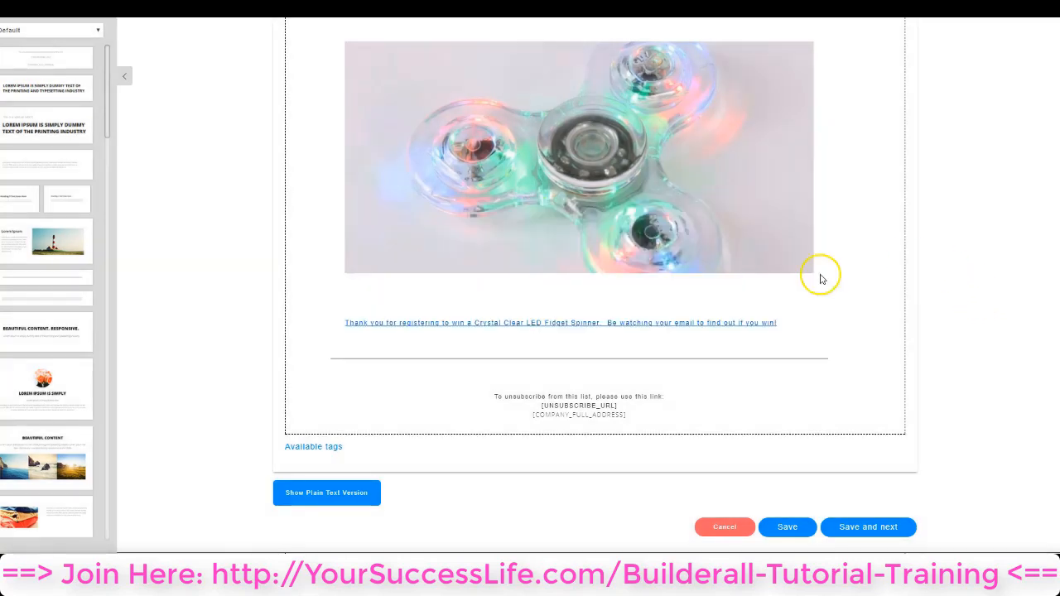
click(718, 323)
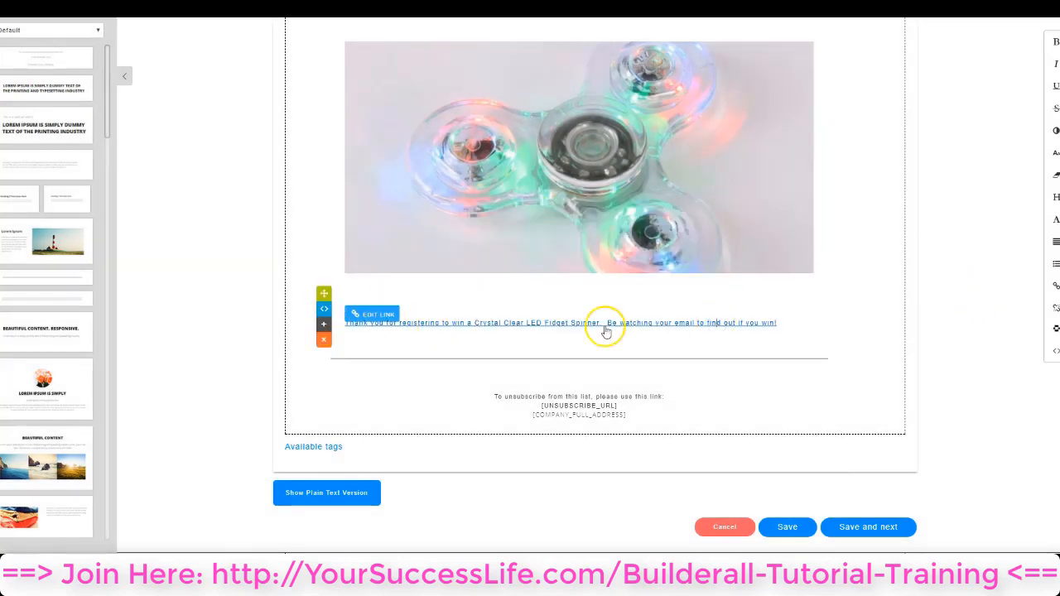
Remove the link from the entire thank-you sentence
drag(776, 323, 355, 327)
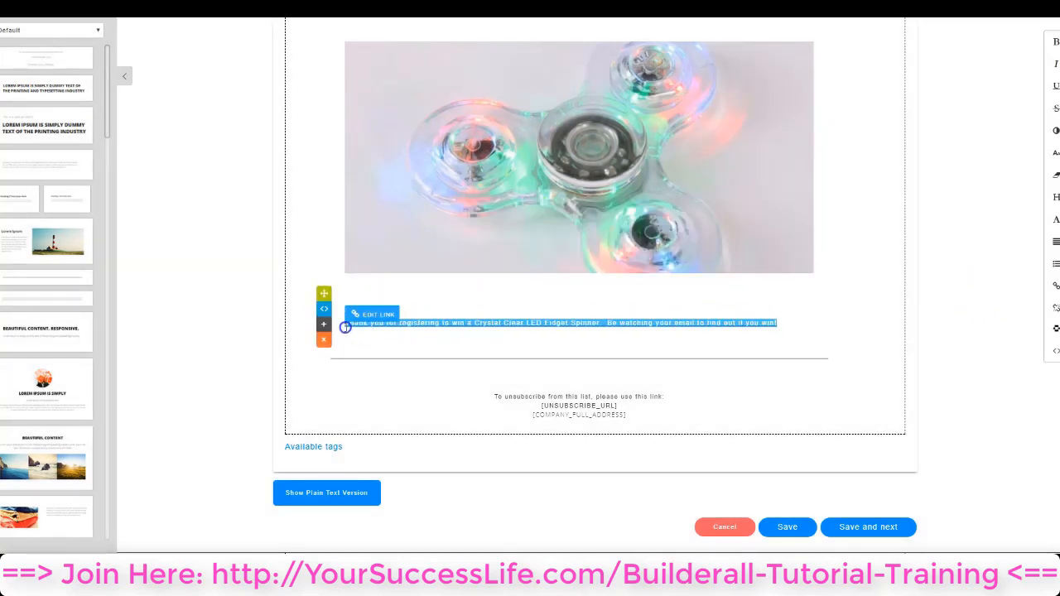
click(1055, 310)
click(762, 348)
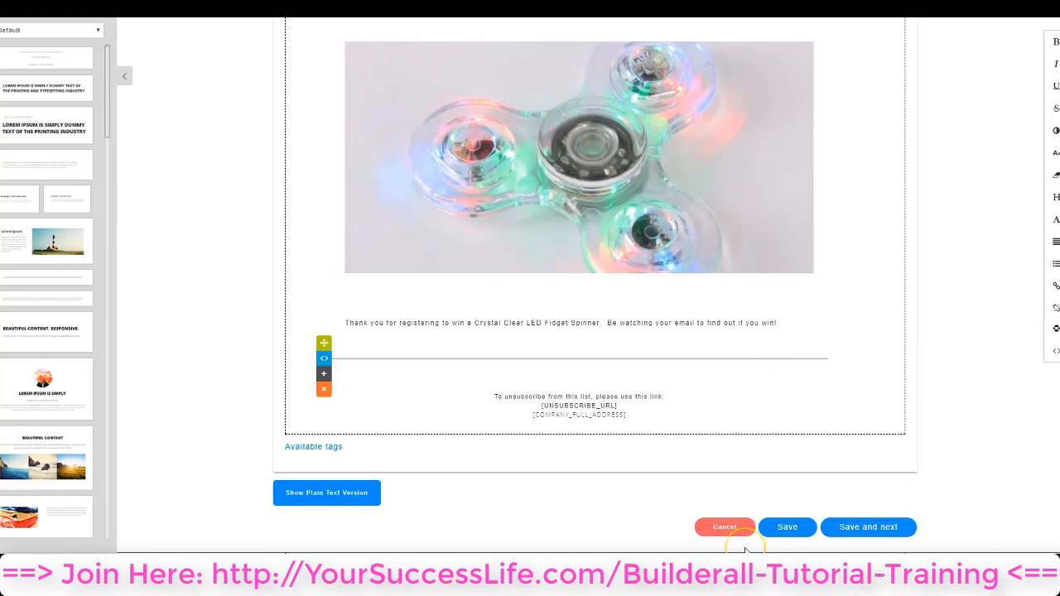
View the email's full HTML source code, look through it and close it
click(1053, 352)
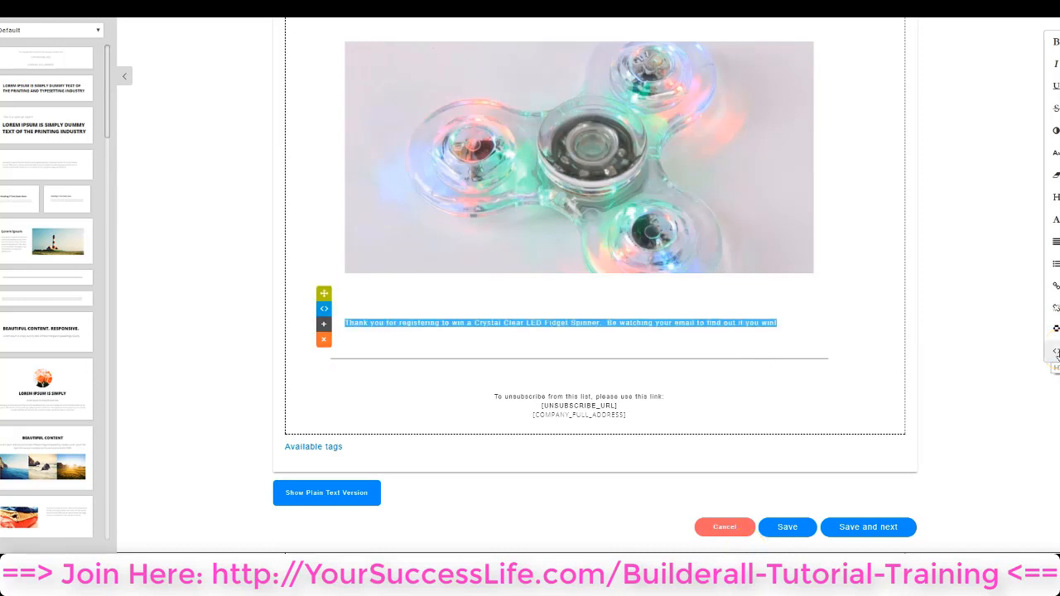
click(1055, 352)
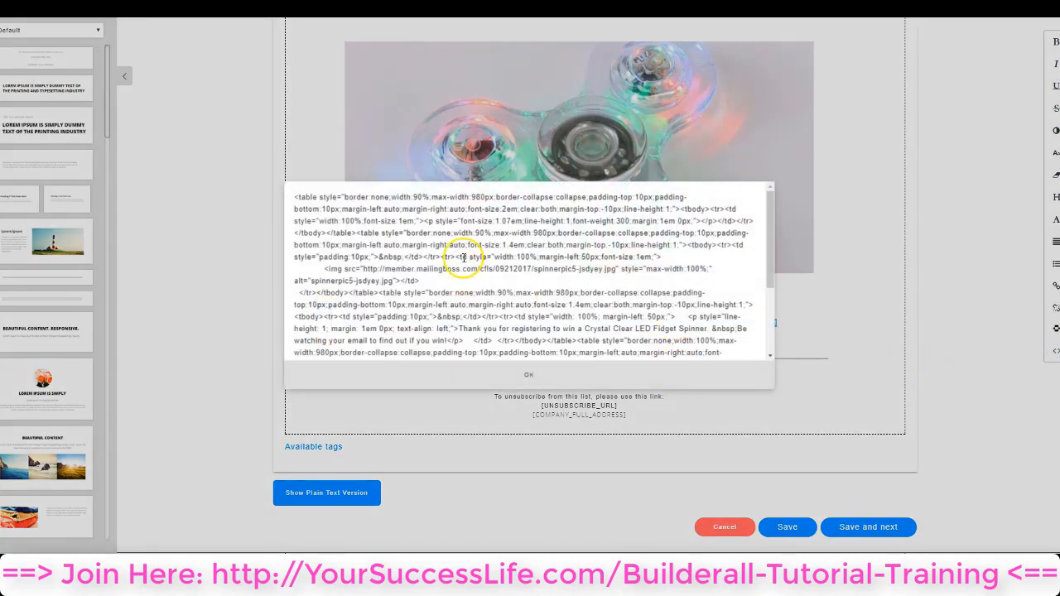
scroll(487, 298, down, 3)
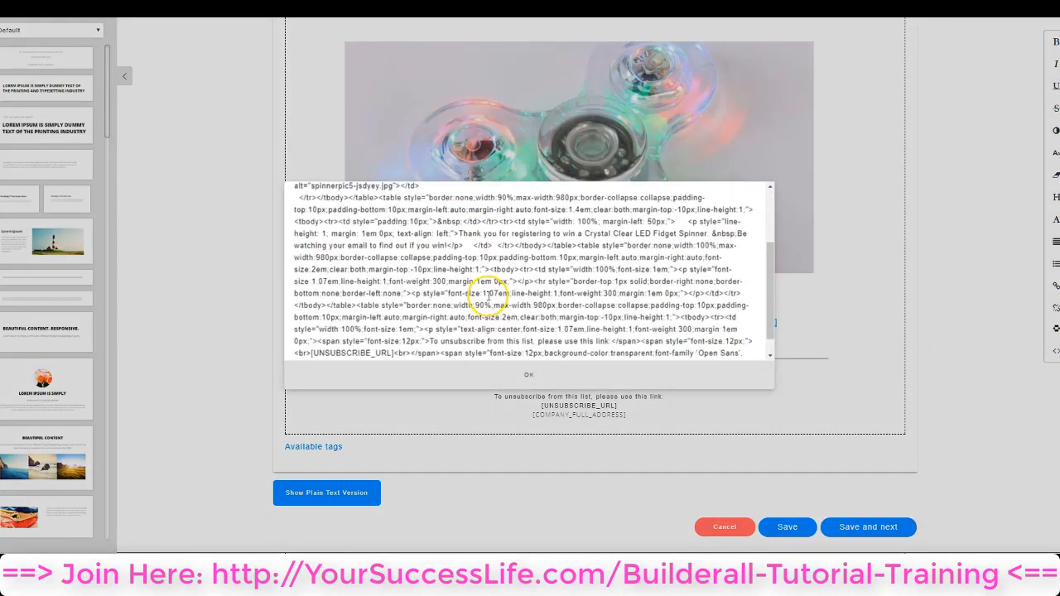
scroll(487, 297, up, 3)
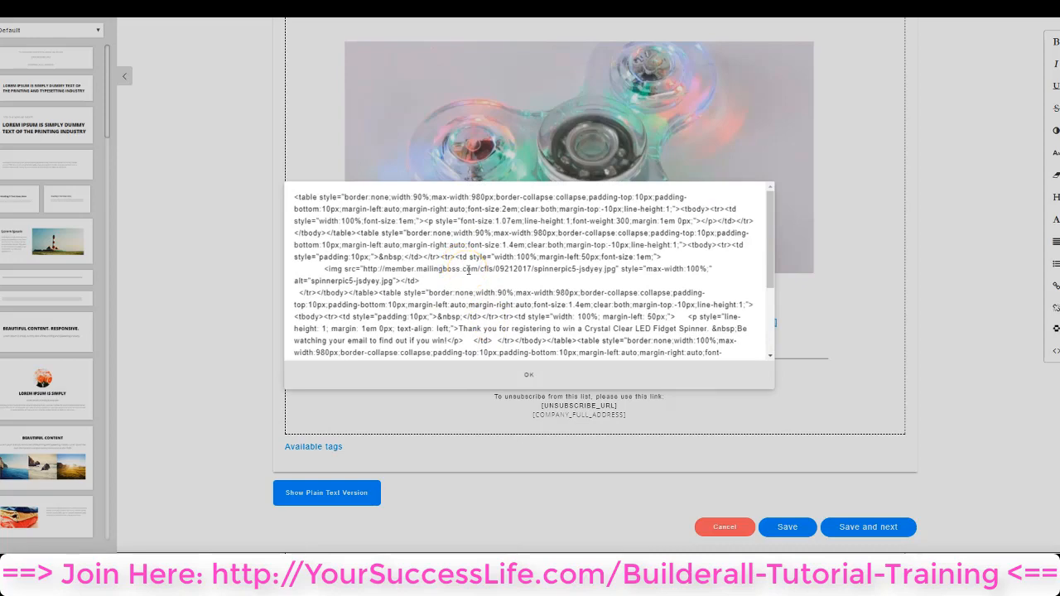
click(534, 374)
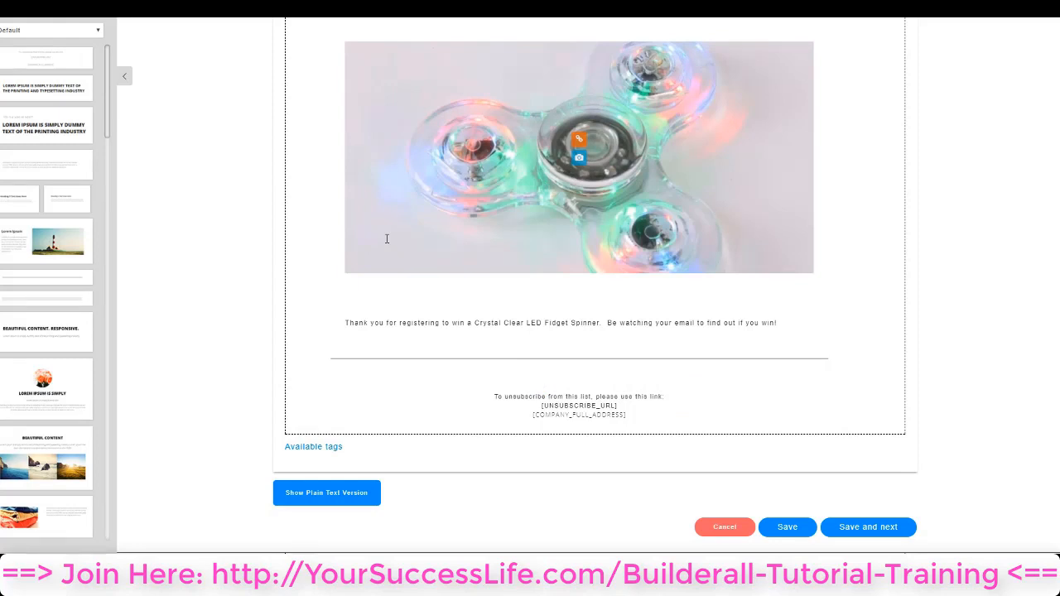
Examine the link settings of the fidget spinner image and close its image properties
click(664, 139)
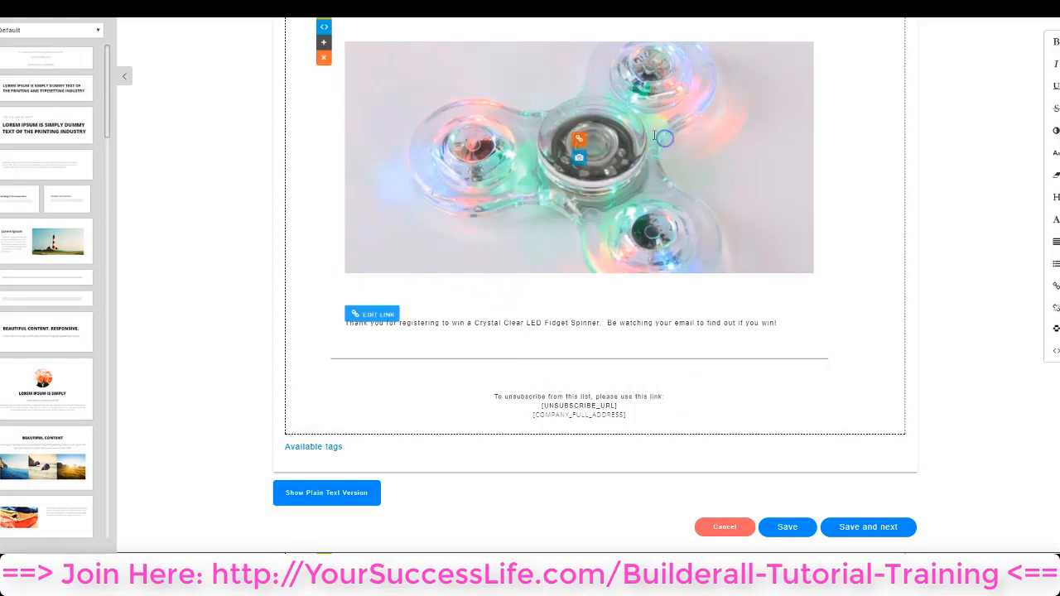
click(580, 140)
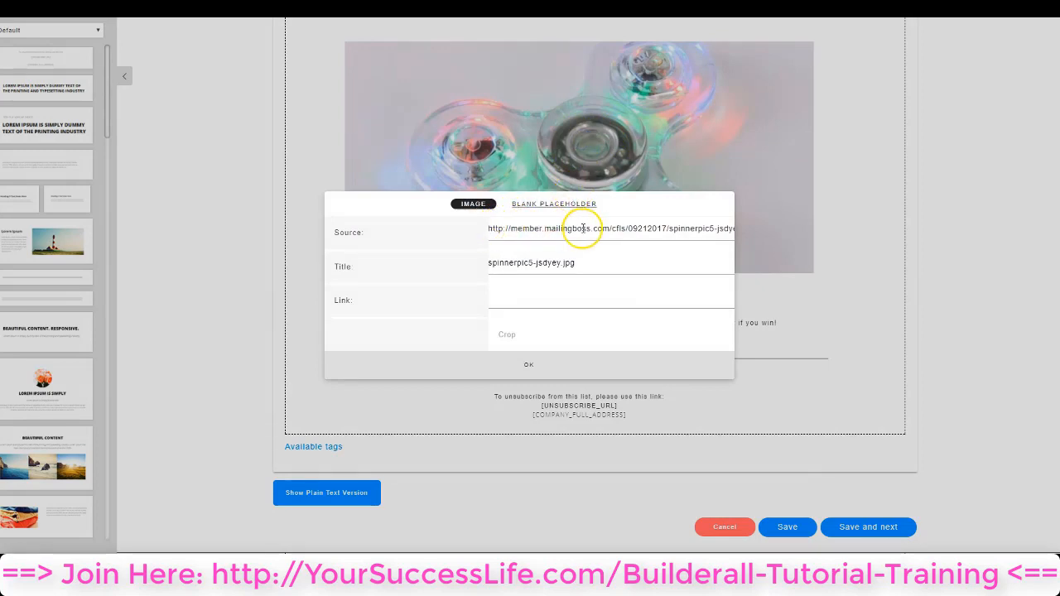
click(515, 299)
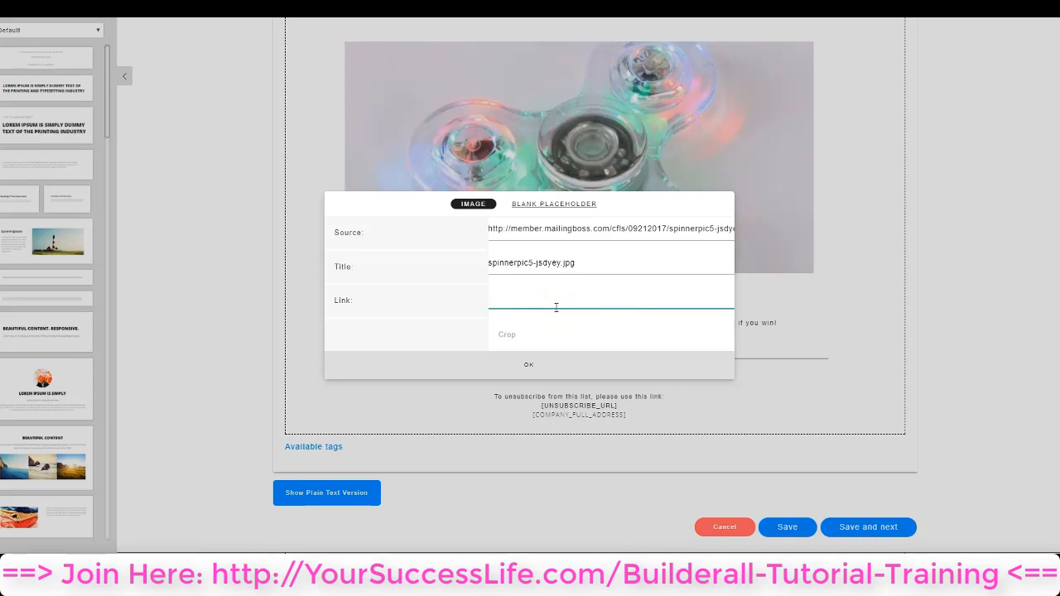
key(ctrl+v)
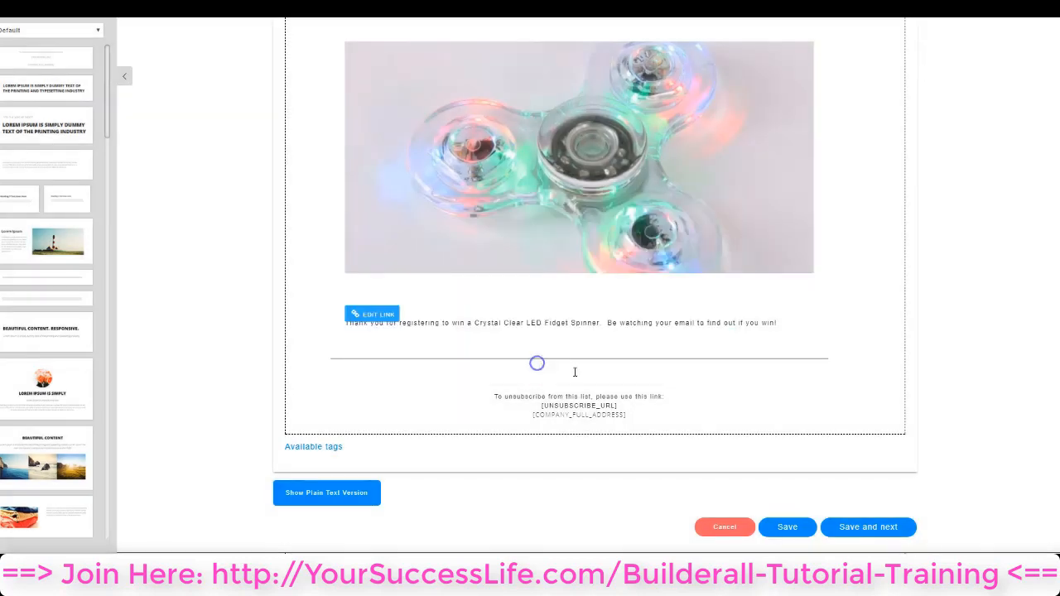
click(534, 366)
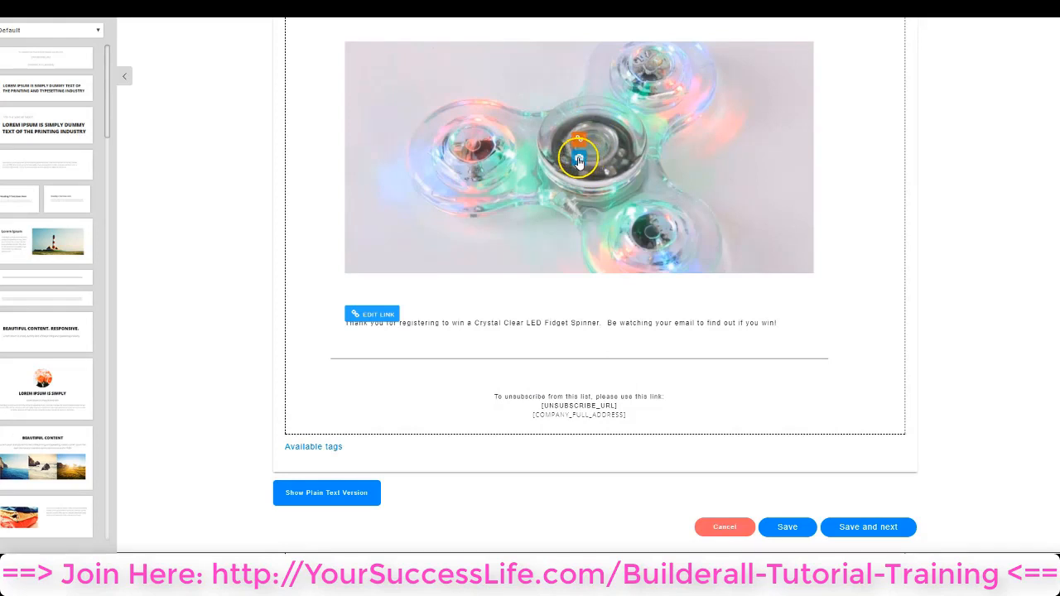
Replace the fidget spinner image with the 1633 x 880 PNG of the green smoothie cleanse from the Tripwire Tutorial folder
click(579, 159)
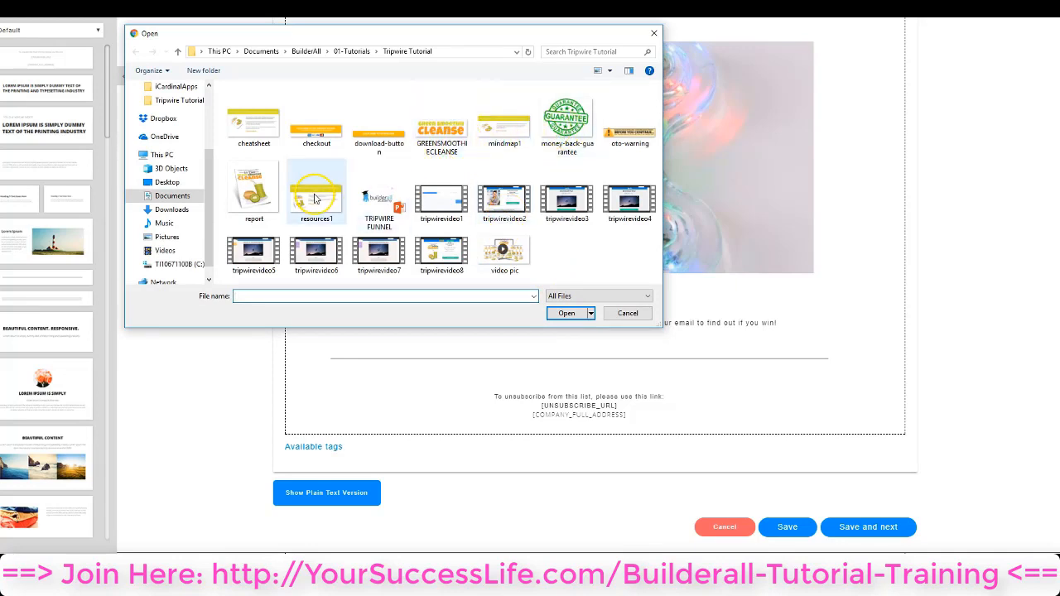
click(503, 248)
click(571, 313)
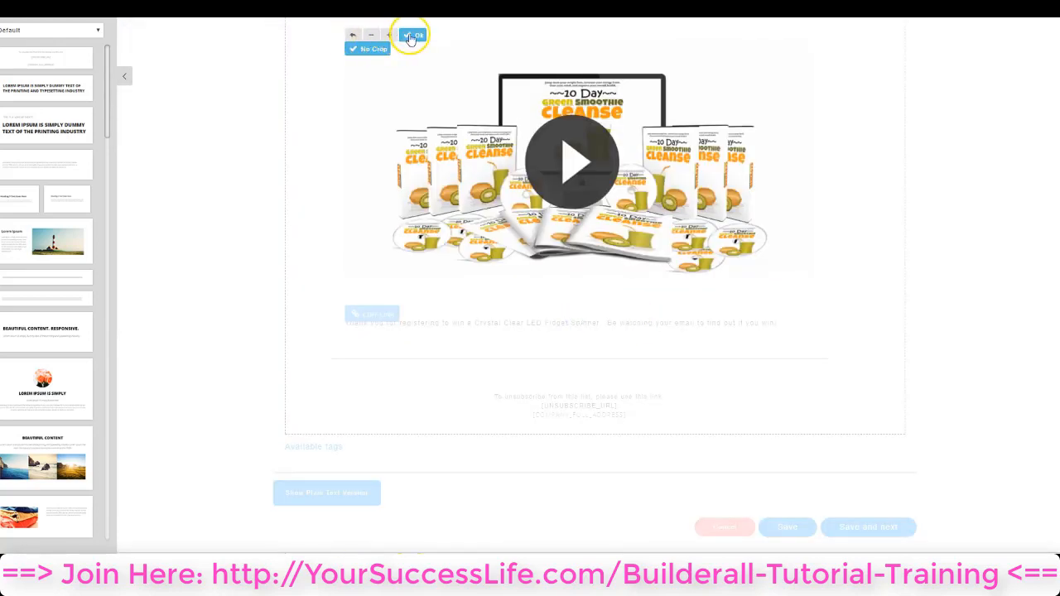
Enlarge the green smoothie cleanse image within its frame, scale it back down to fit and accept the crop
click(390, 36)
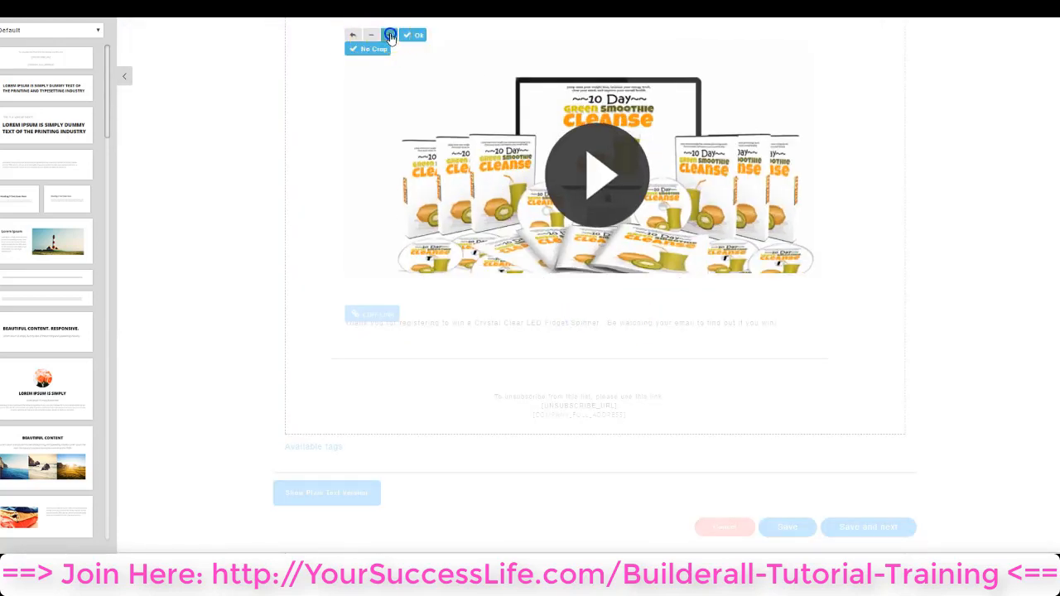
click(390, 36)
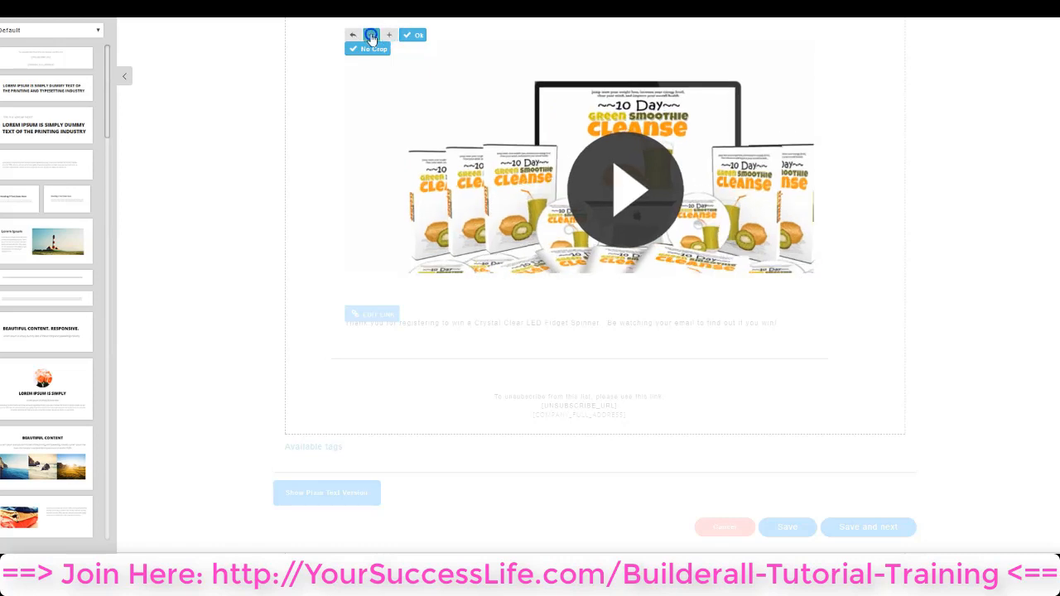
click(371, 37)
click(371, 37)
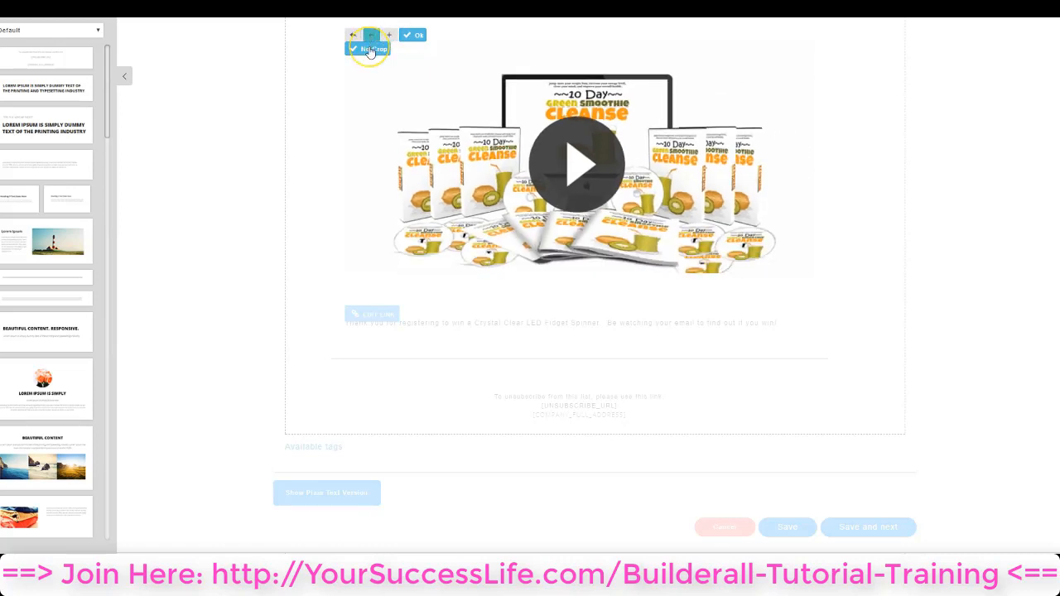
click(354, 38)
click(355, 43)
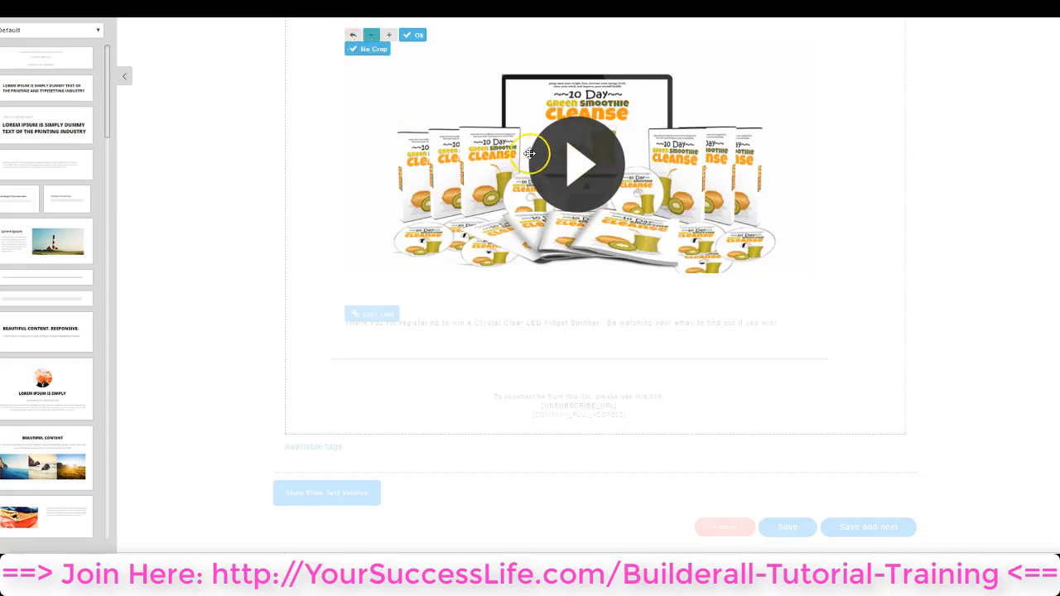
click(414, 36)
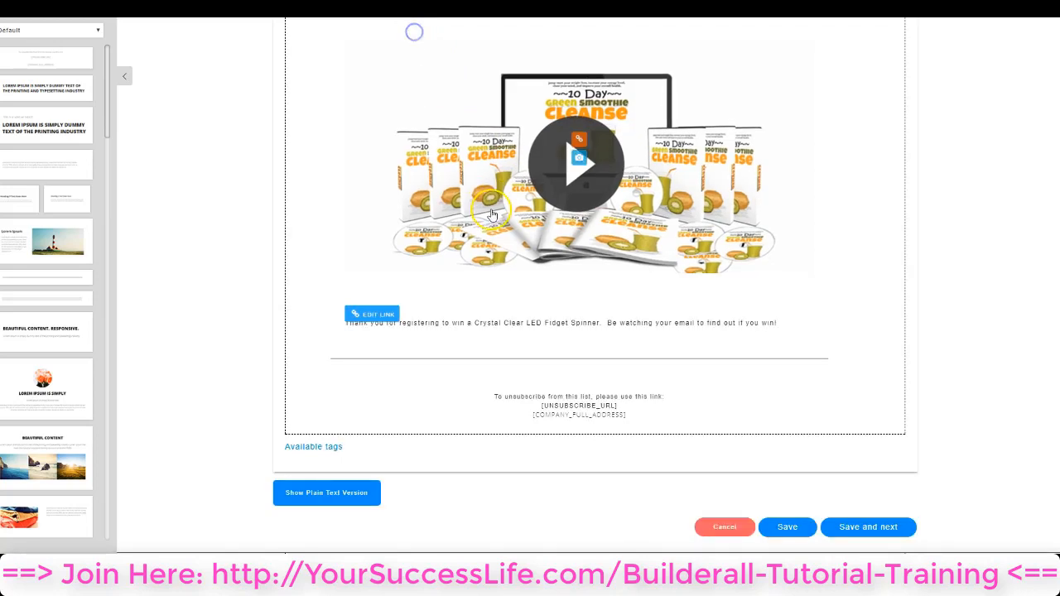